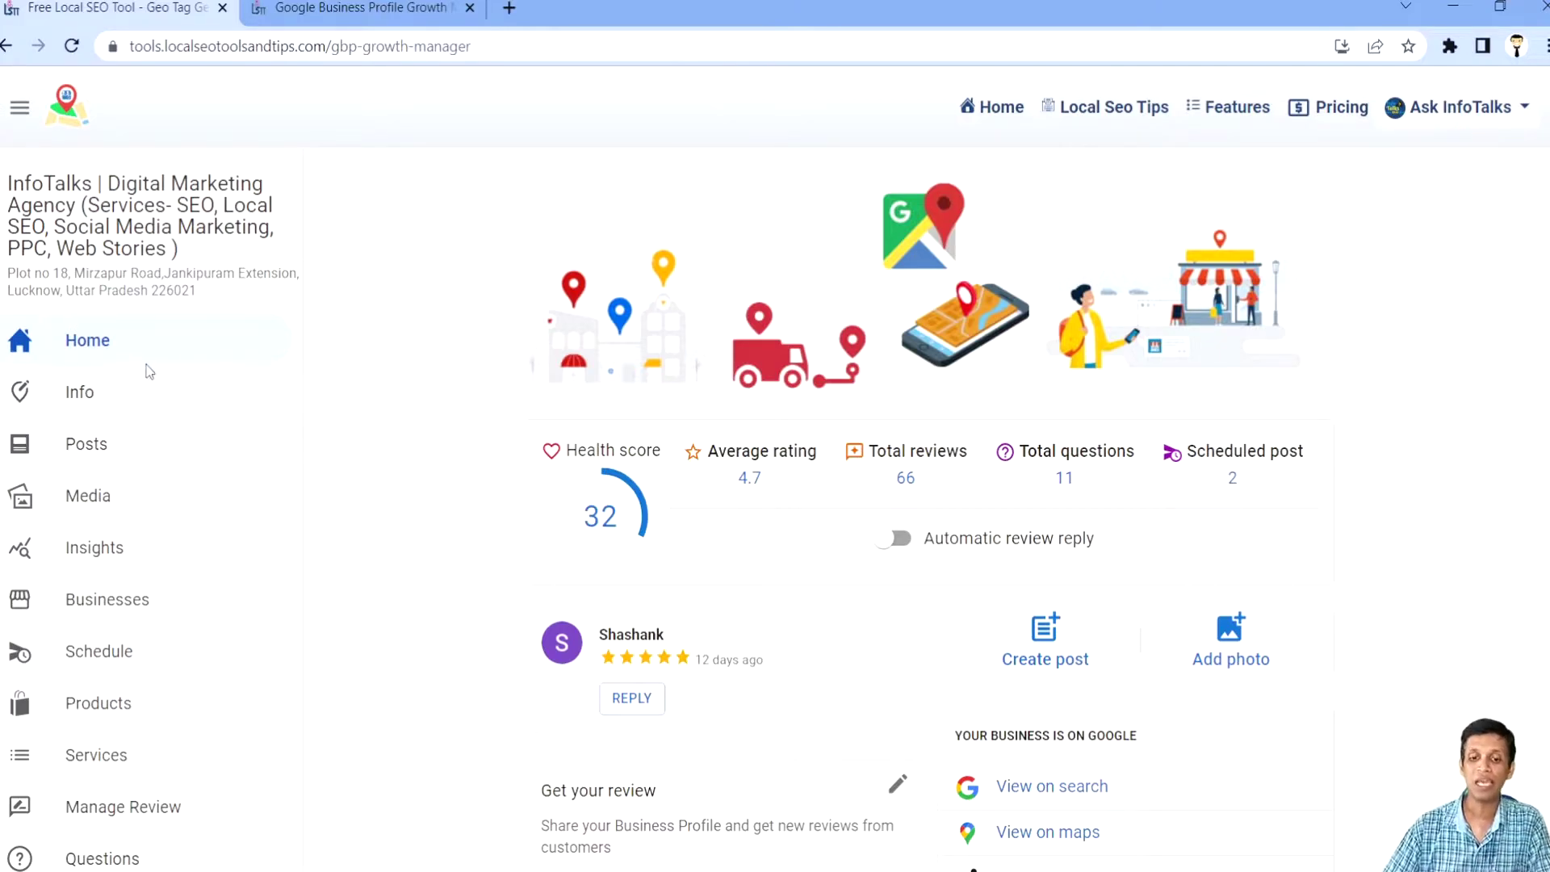
Step: Open the Posts page and look over the publish/schedule options, then dismiss them
{"action": "left_click", "coordinate": [105, 459]}
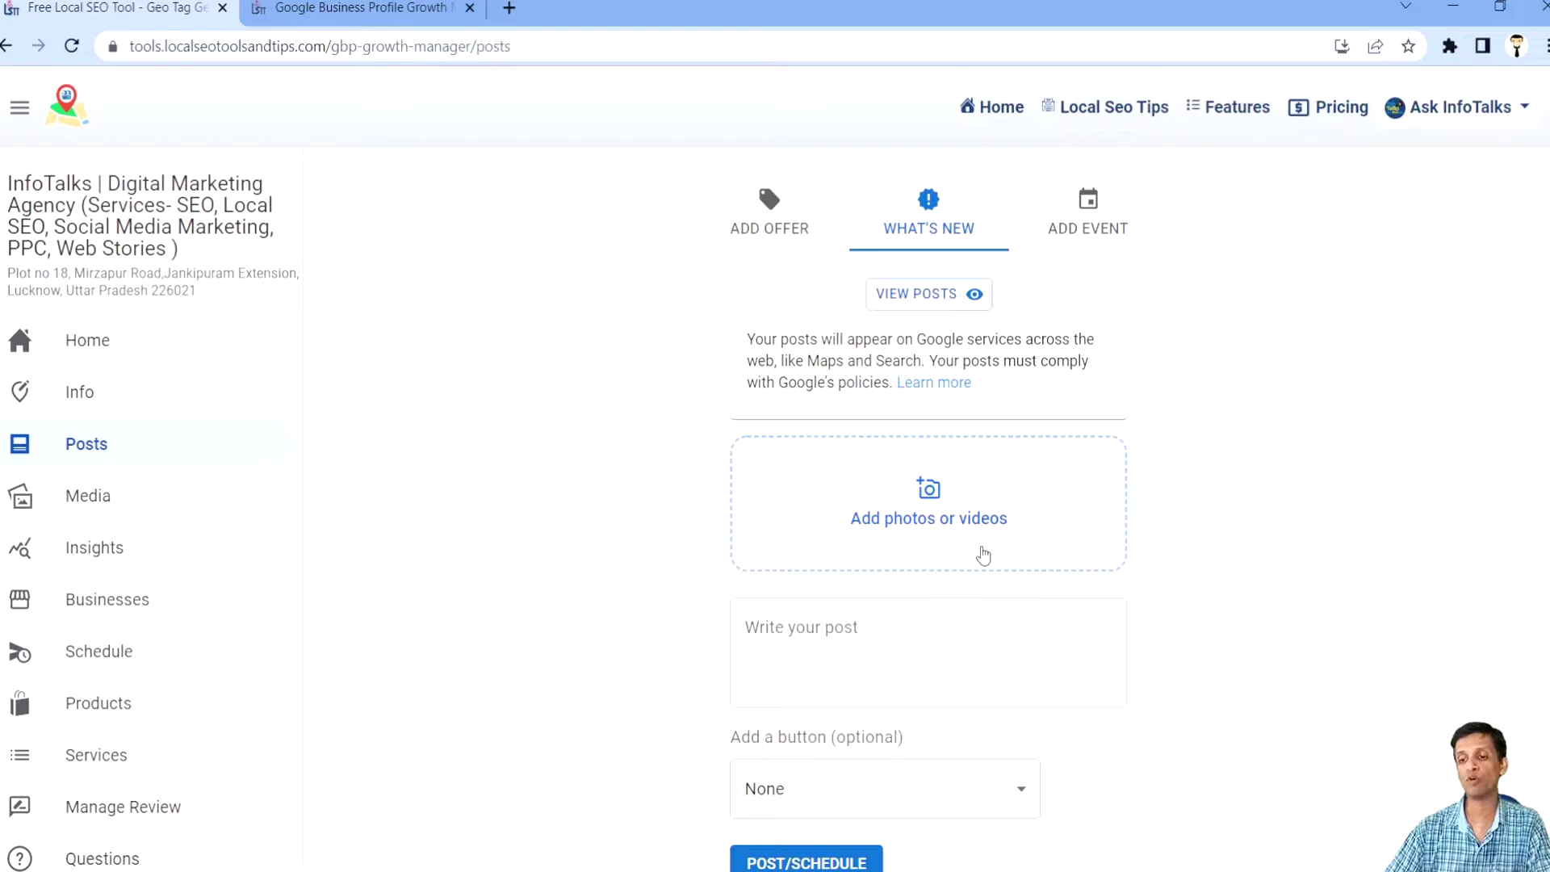
{"action": "scroll", "coordinate": [982, 554], "scroll_direction": "down", "scroll_amount": 3}
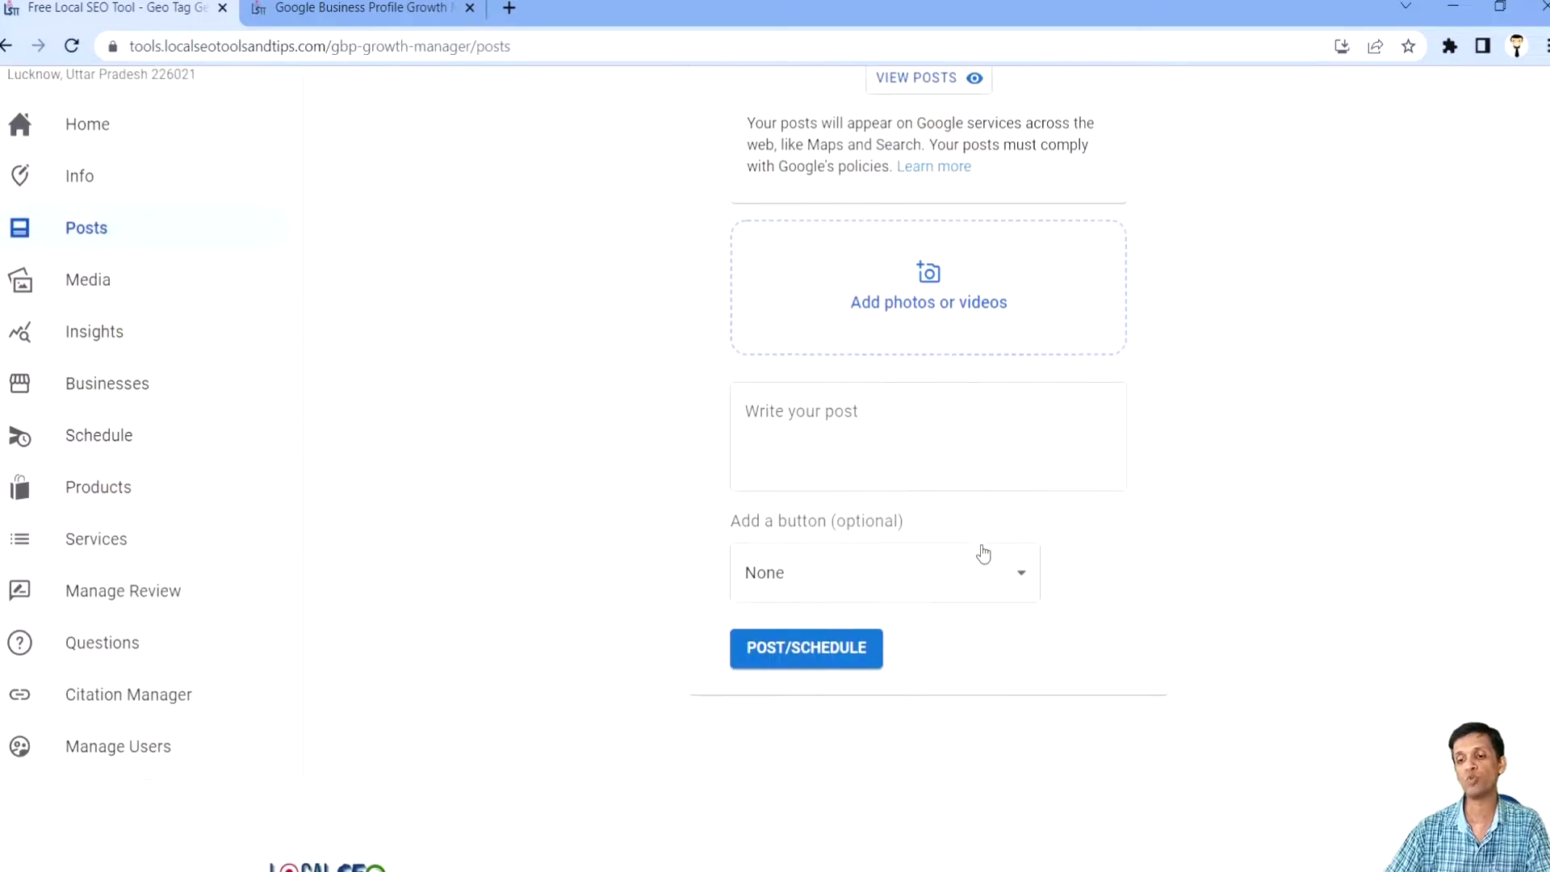
{"action": "left_click", "coordinate": [853, 659]}
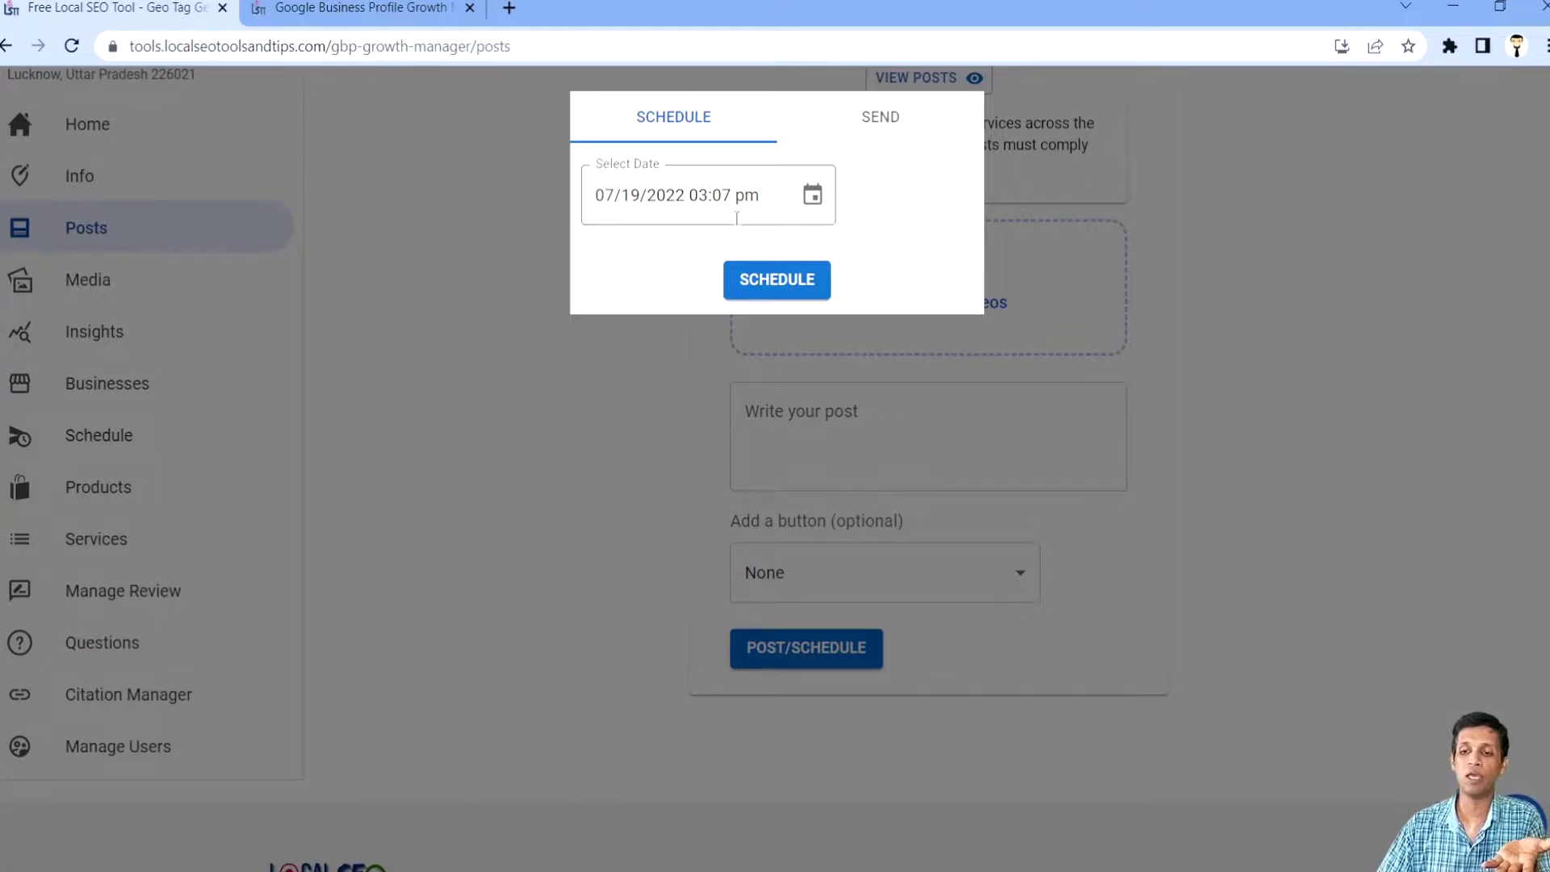
{"action": "left_click", "coordinate": [583, 355]}
{"action": "scroll", "coordinate": [791, 500], "scroll_direction": "up", "scroll_amount": 3}
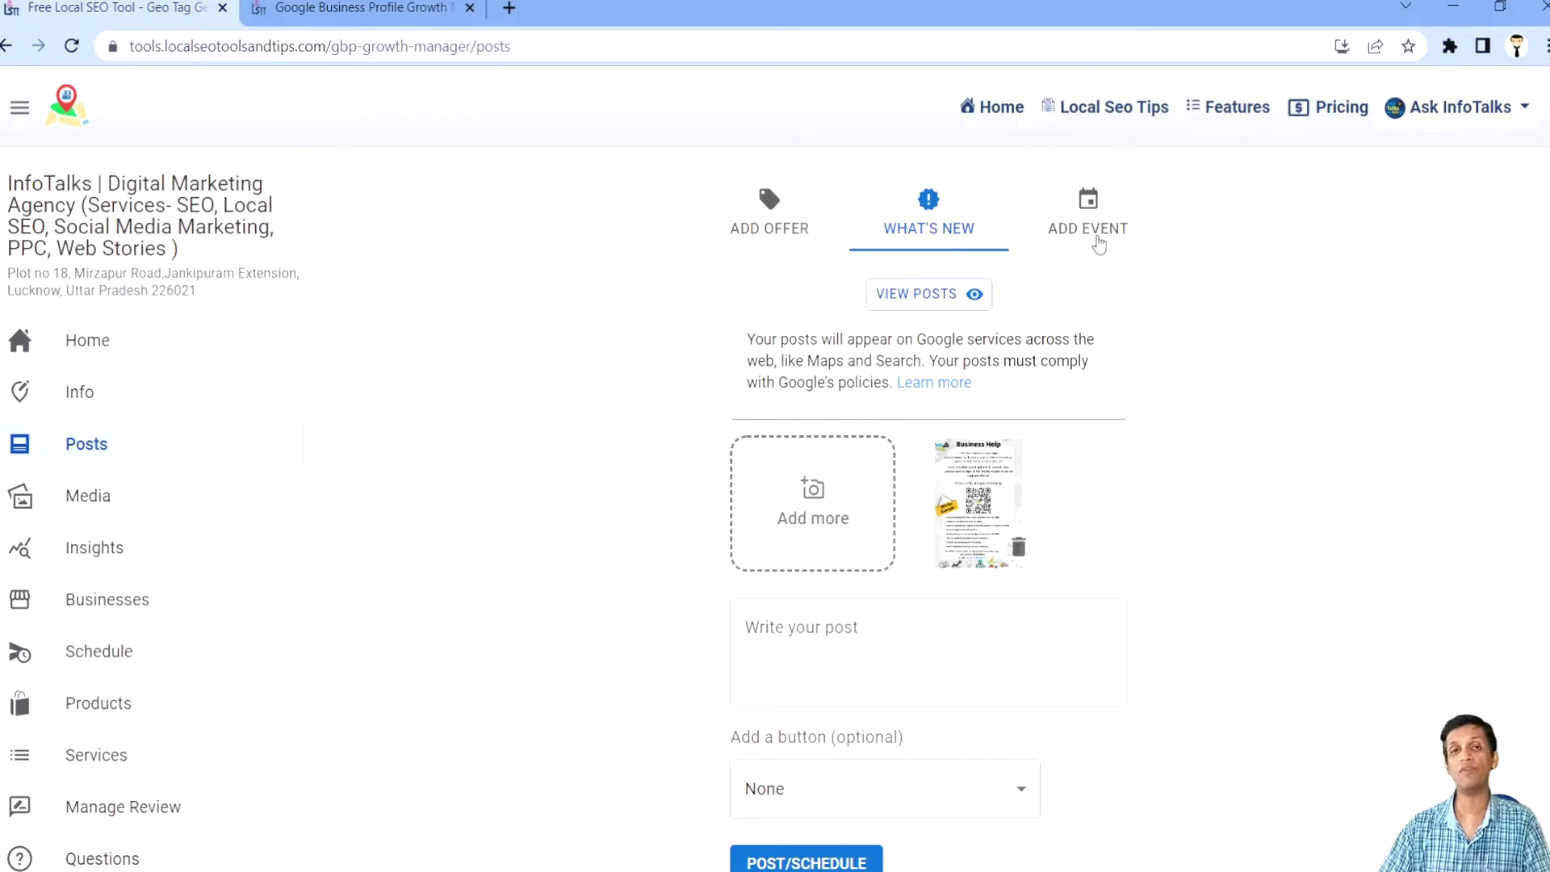
{"action": "scroll", "coordinate": [1031, 391], "scroll_direction": "down", "scroll_amount": 3}
{"action": "left_click", "coordinate": [840, 423]}
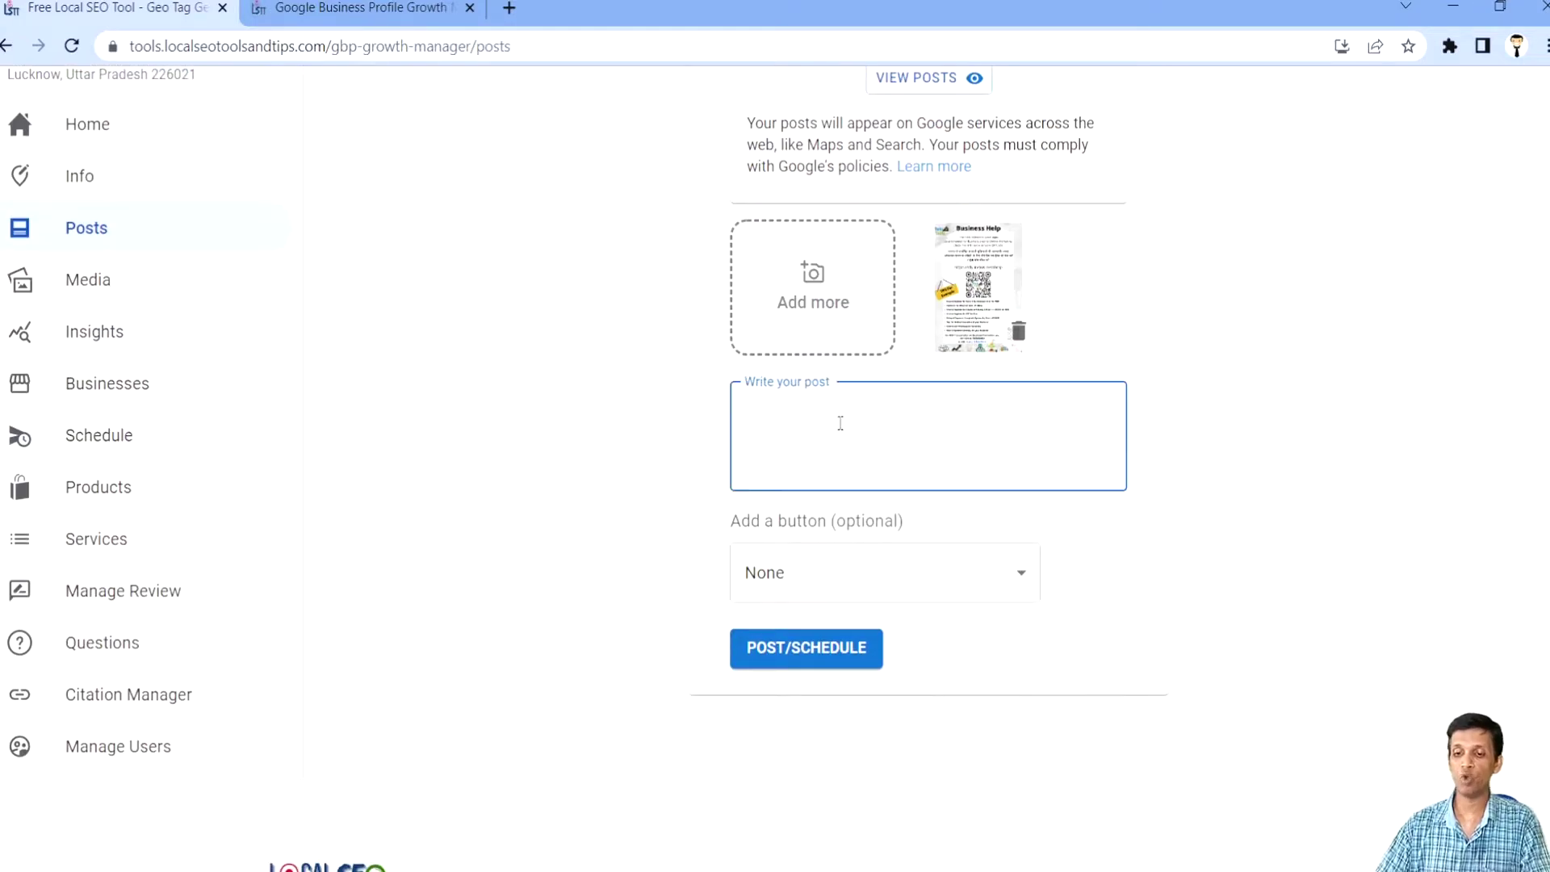
{"action": "type", "text": "wiit"}
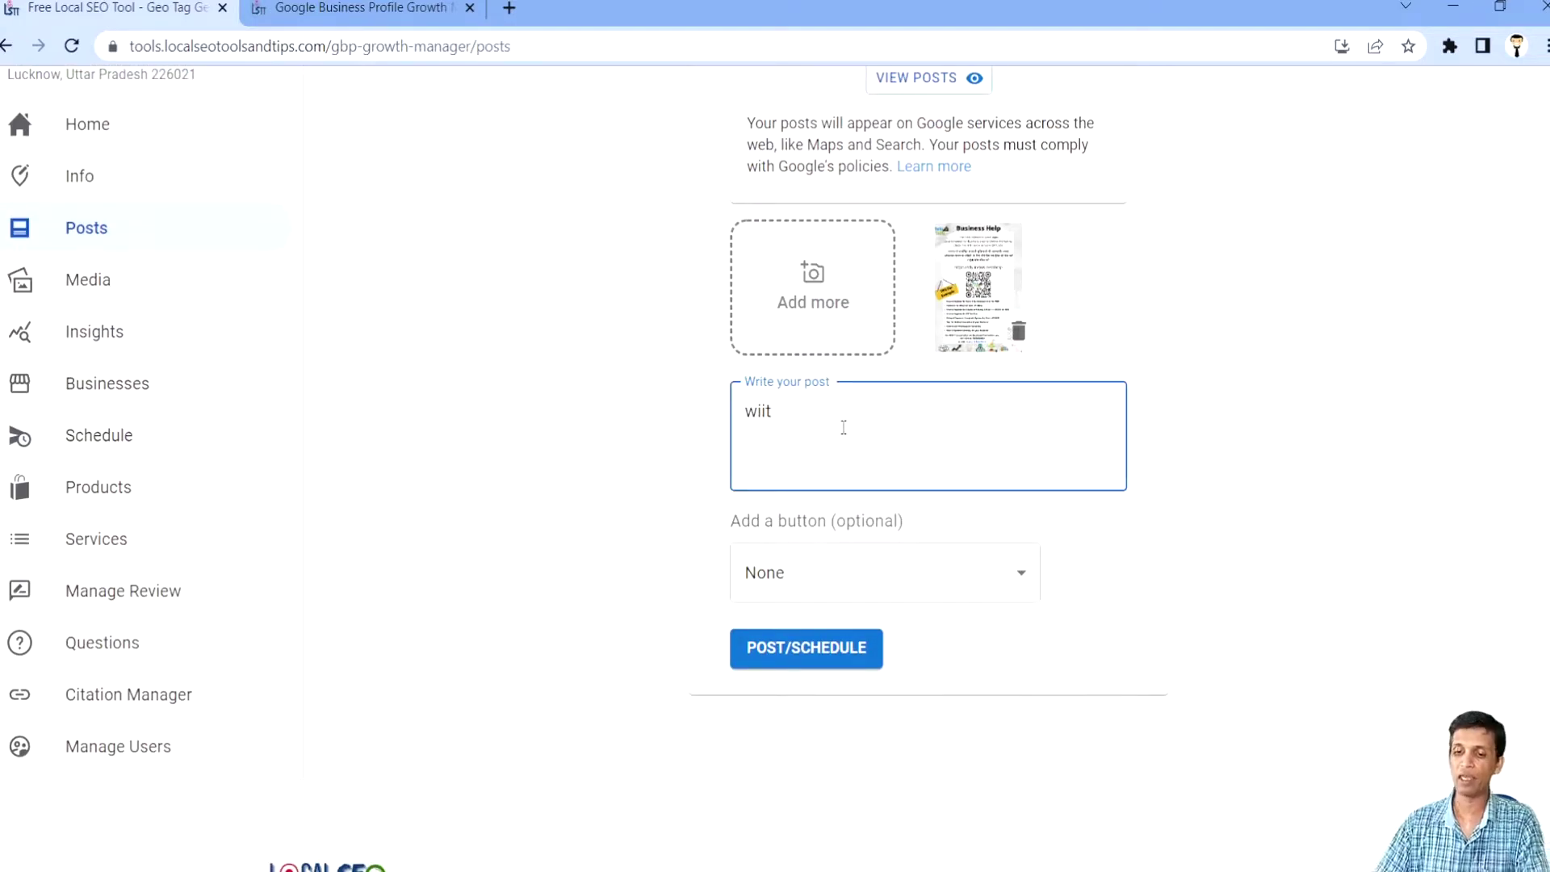
{"action": "left_click", "coordinate": [867, 594]}
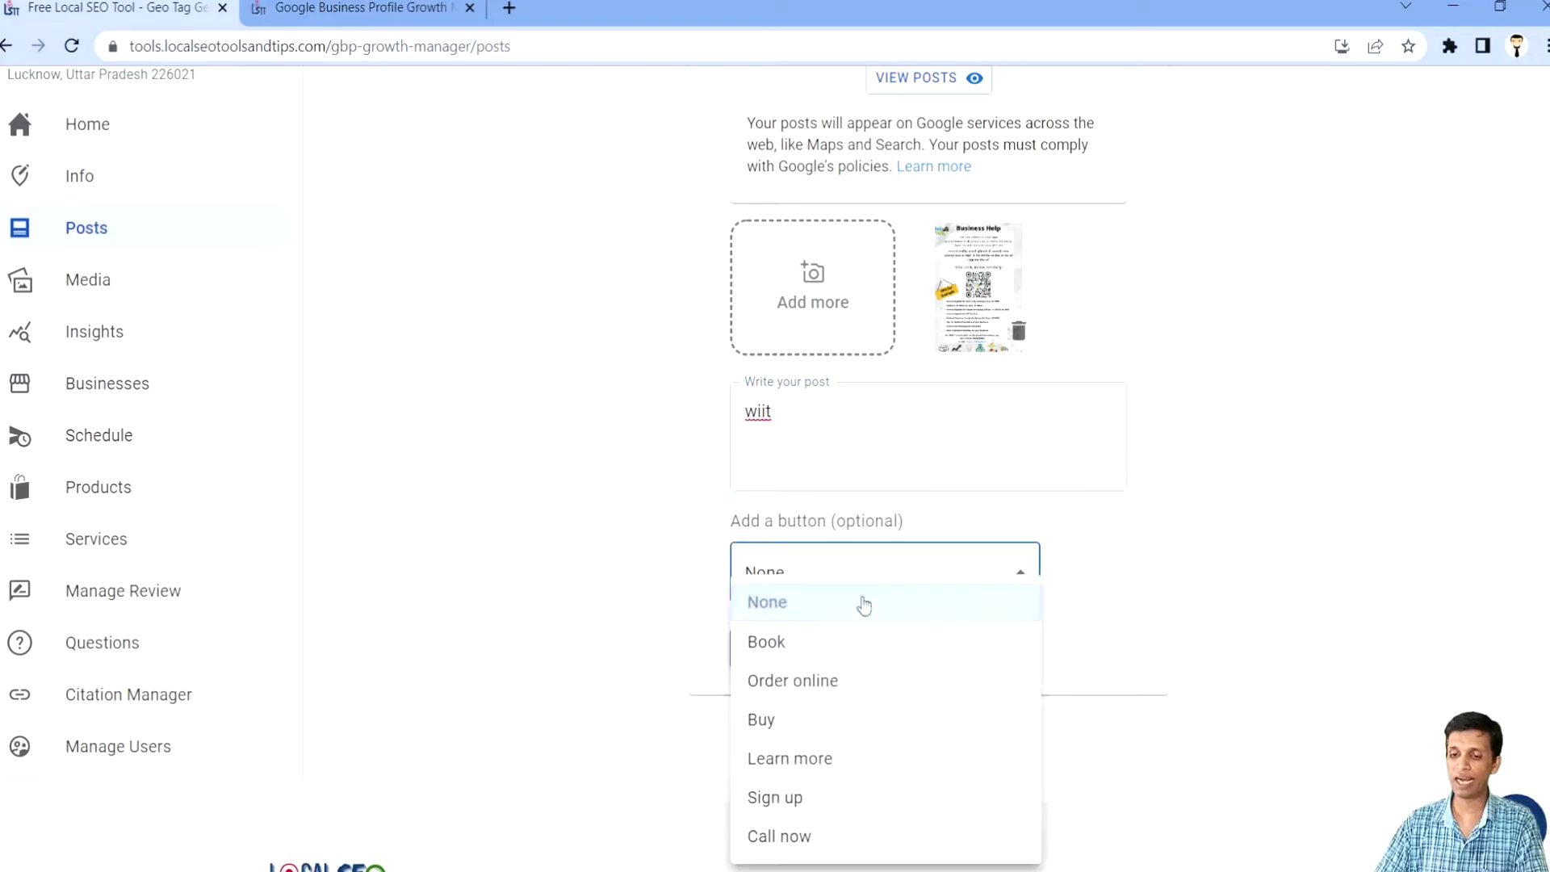
{"action": "left_click", "coordinate": [802, 758]}
{"action": "left_click", "coordinate": [818, 658]}
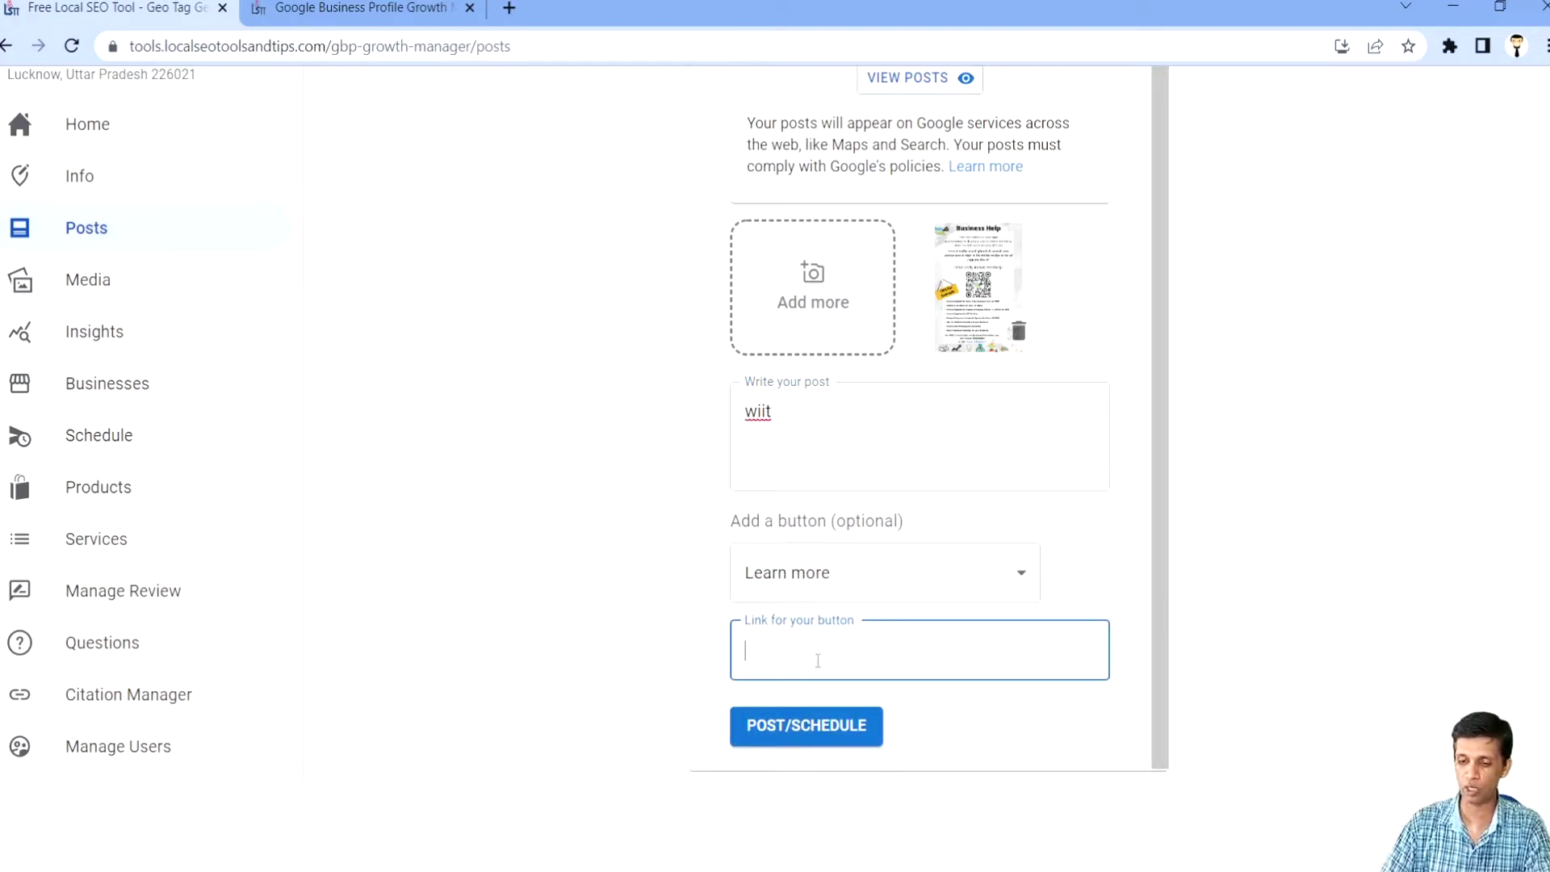
{"action": "left_click", "coordinate": [910, 799]}
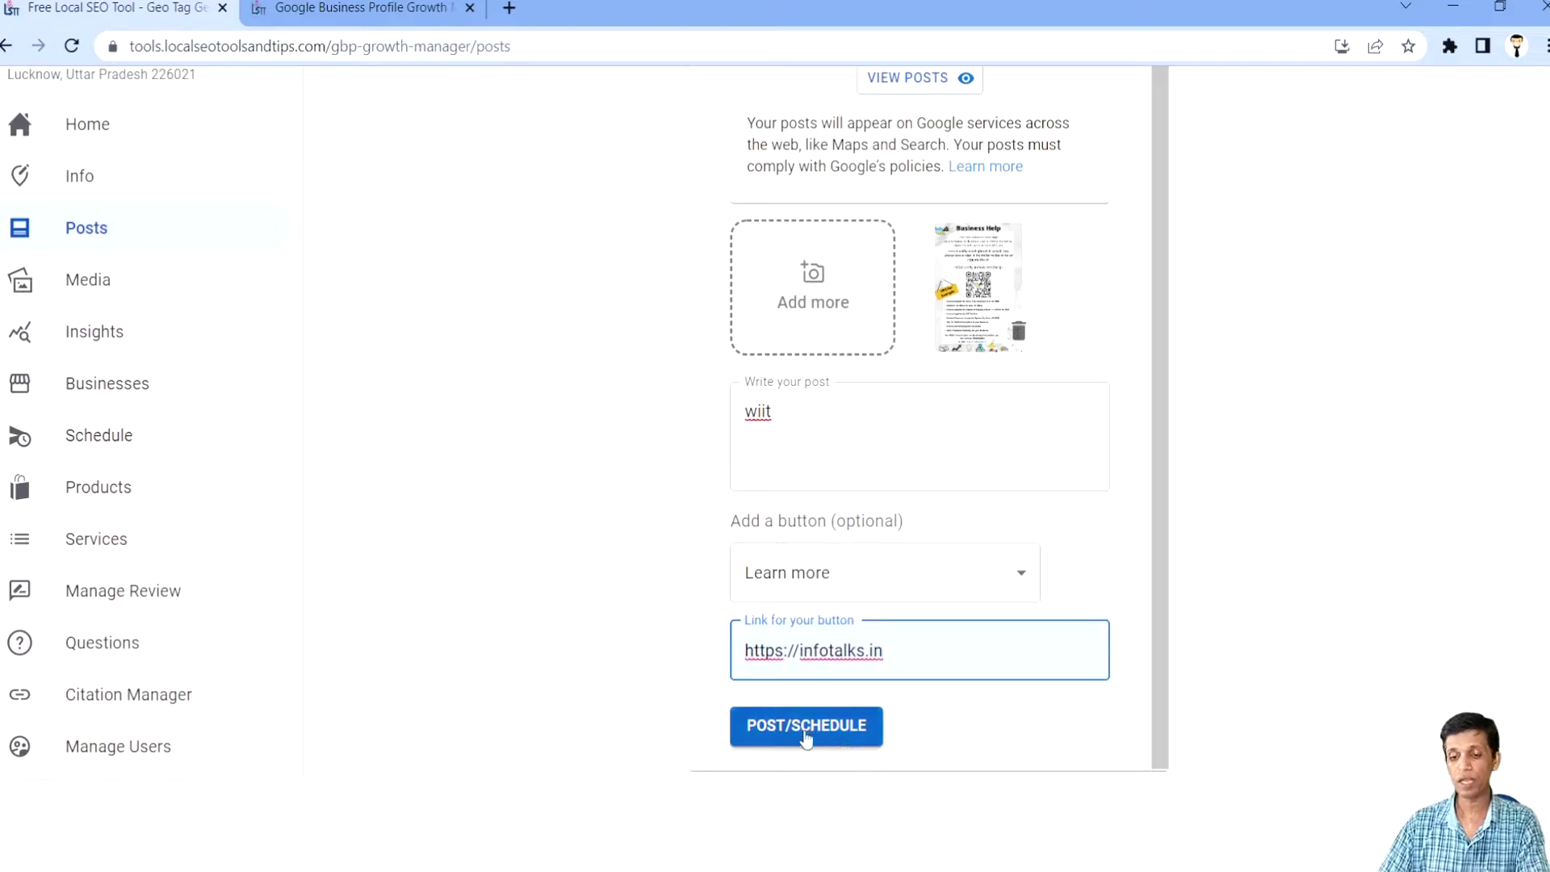
Step: Schedule the post for July 21, 2022 at 03:07 pm
{"action": "left_click", "coordinate": [805, 726]}
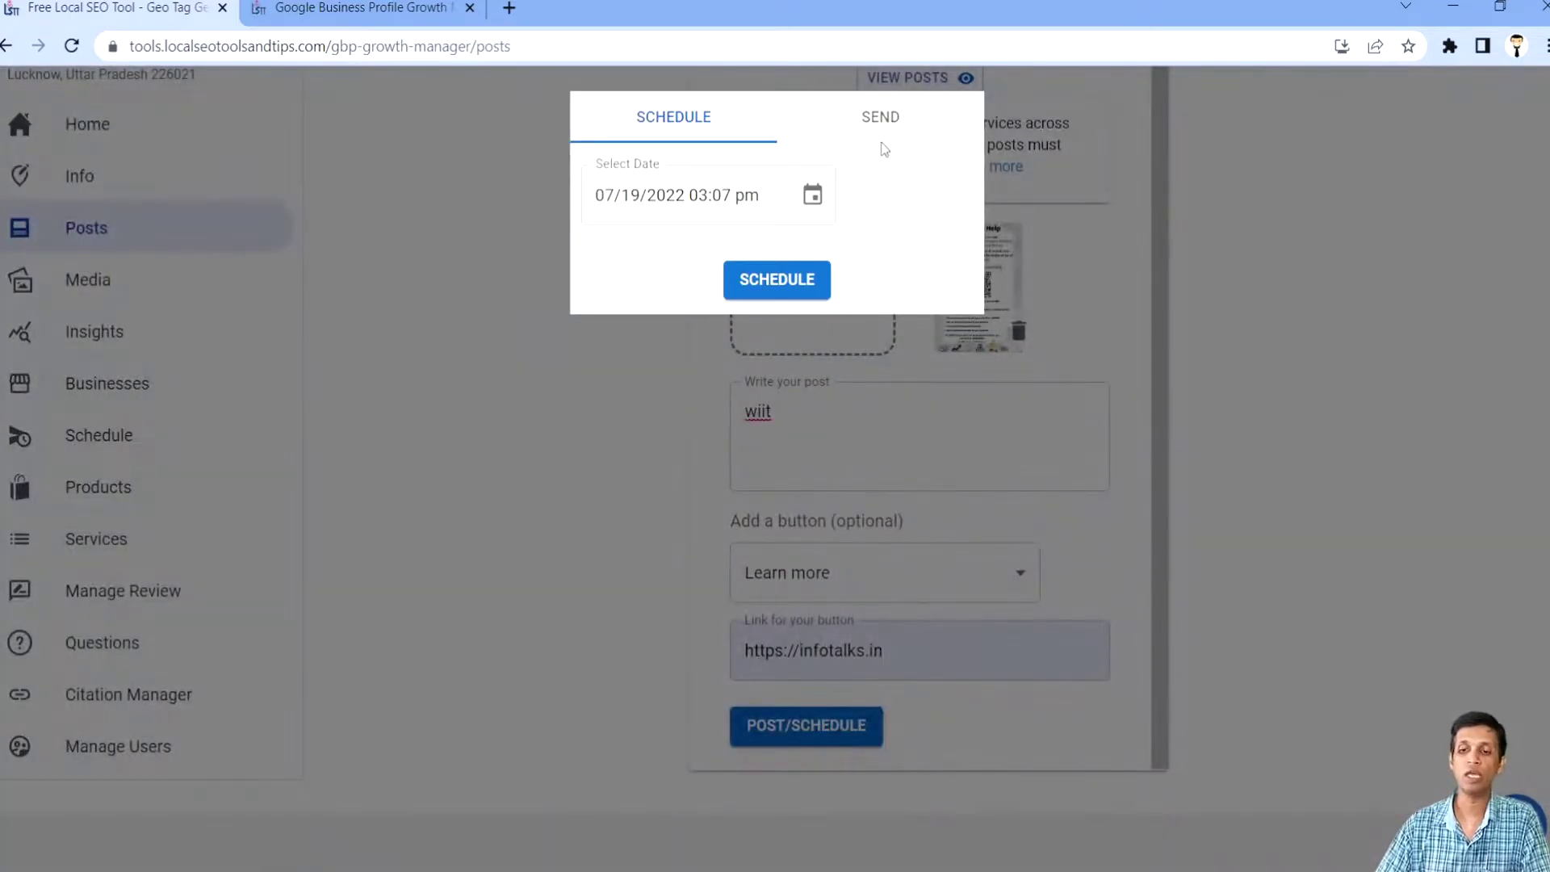
{"action": "left_click", "coordinate": [881, 121]}
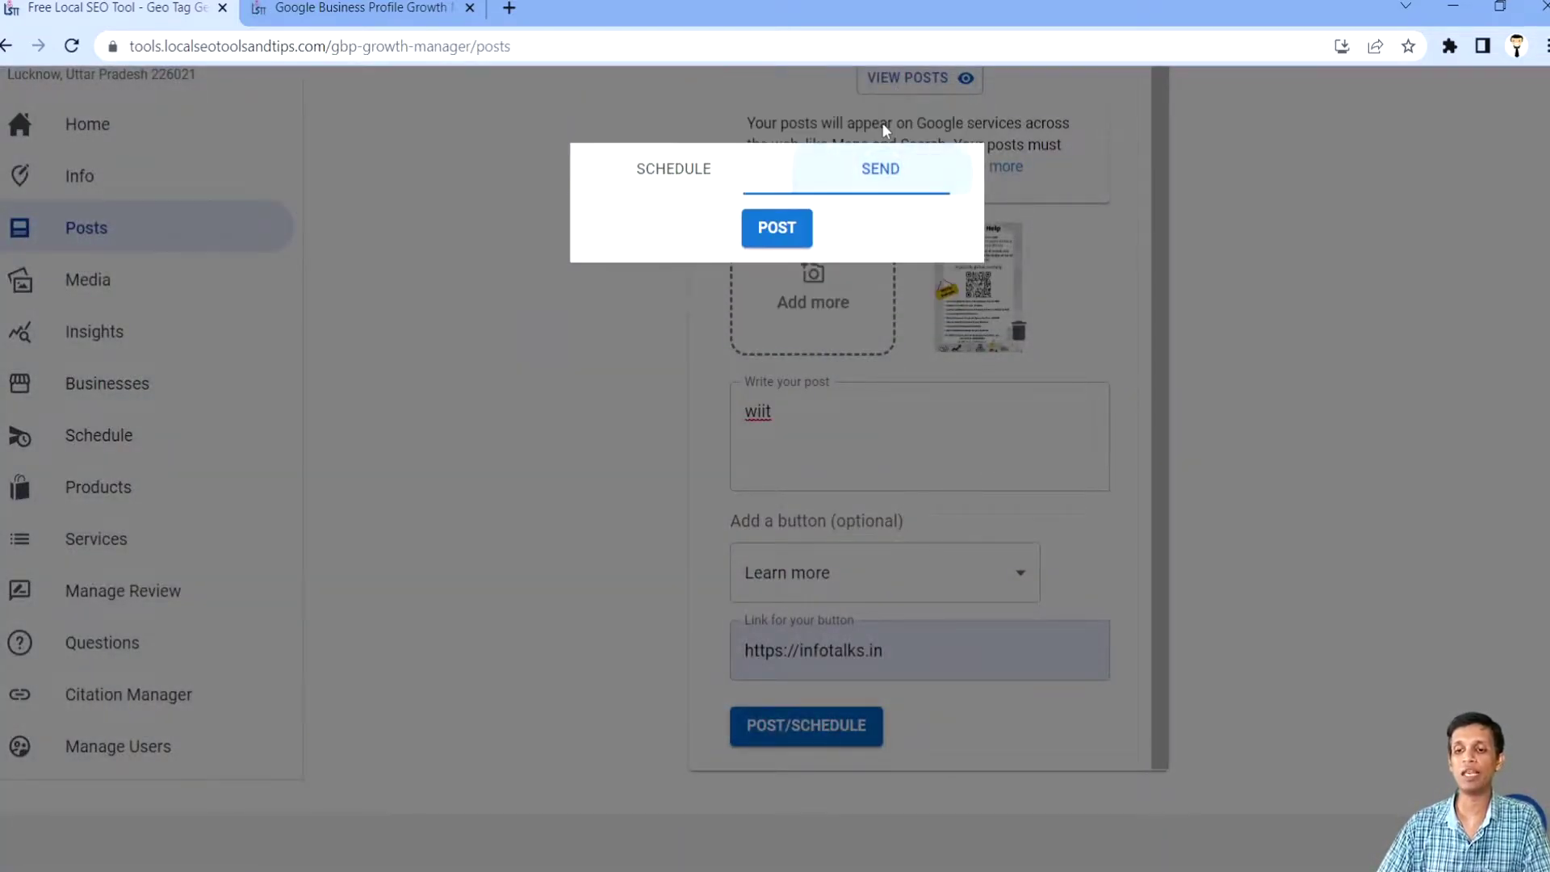
{"action": "left_click", "coordinate": [675, 171]}
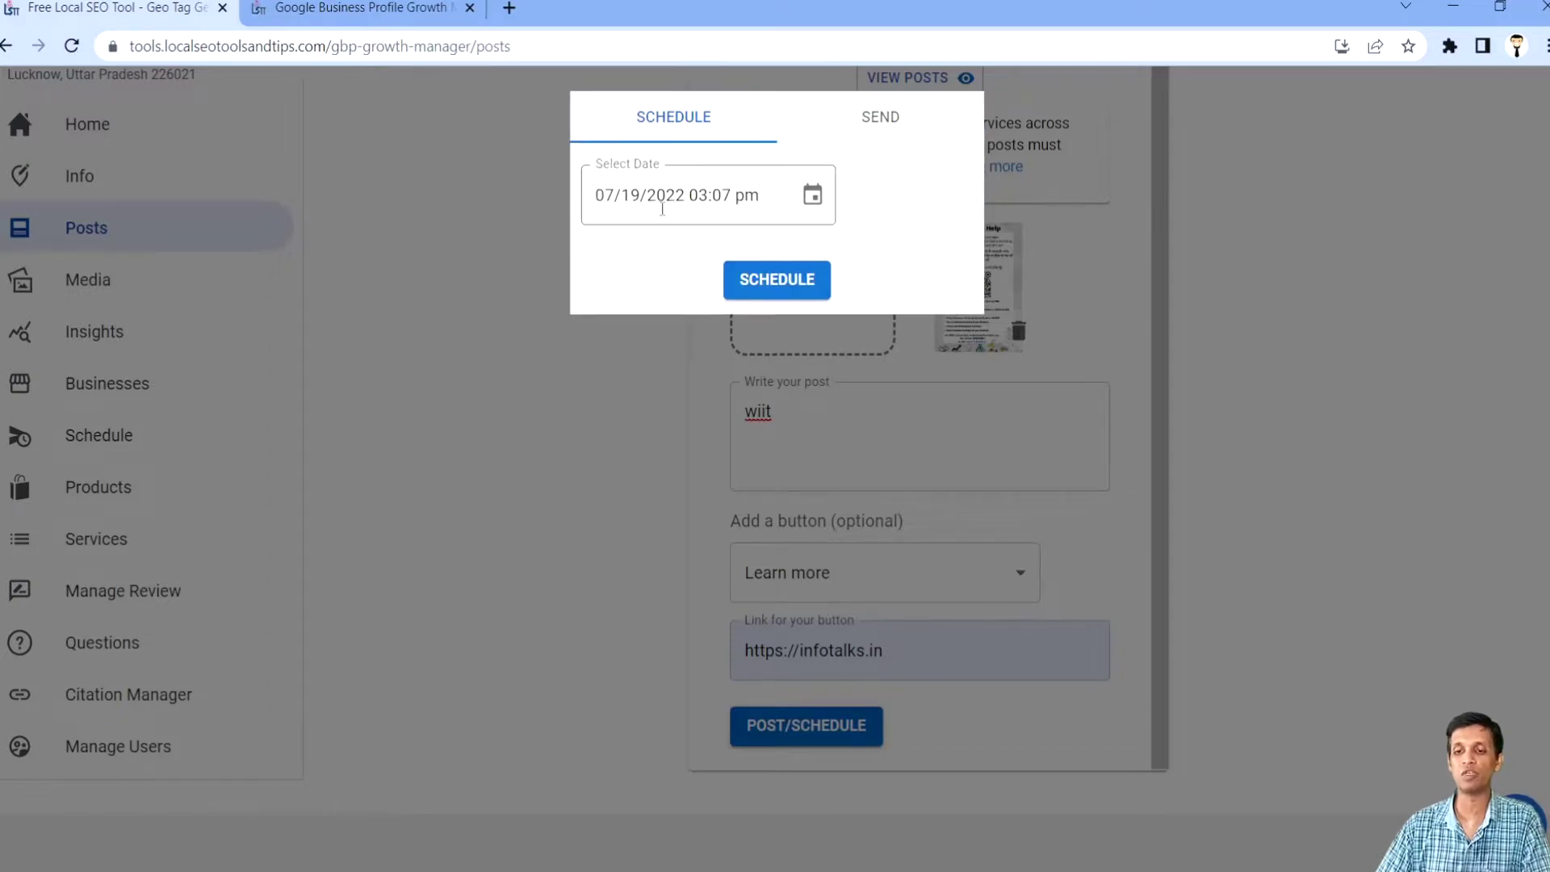
{"action": "left_click", "coordinate": [655, 194]}
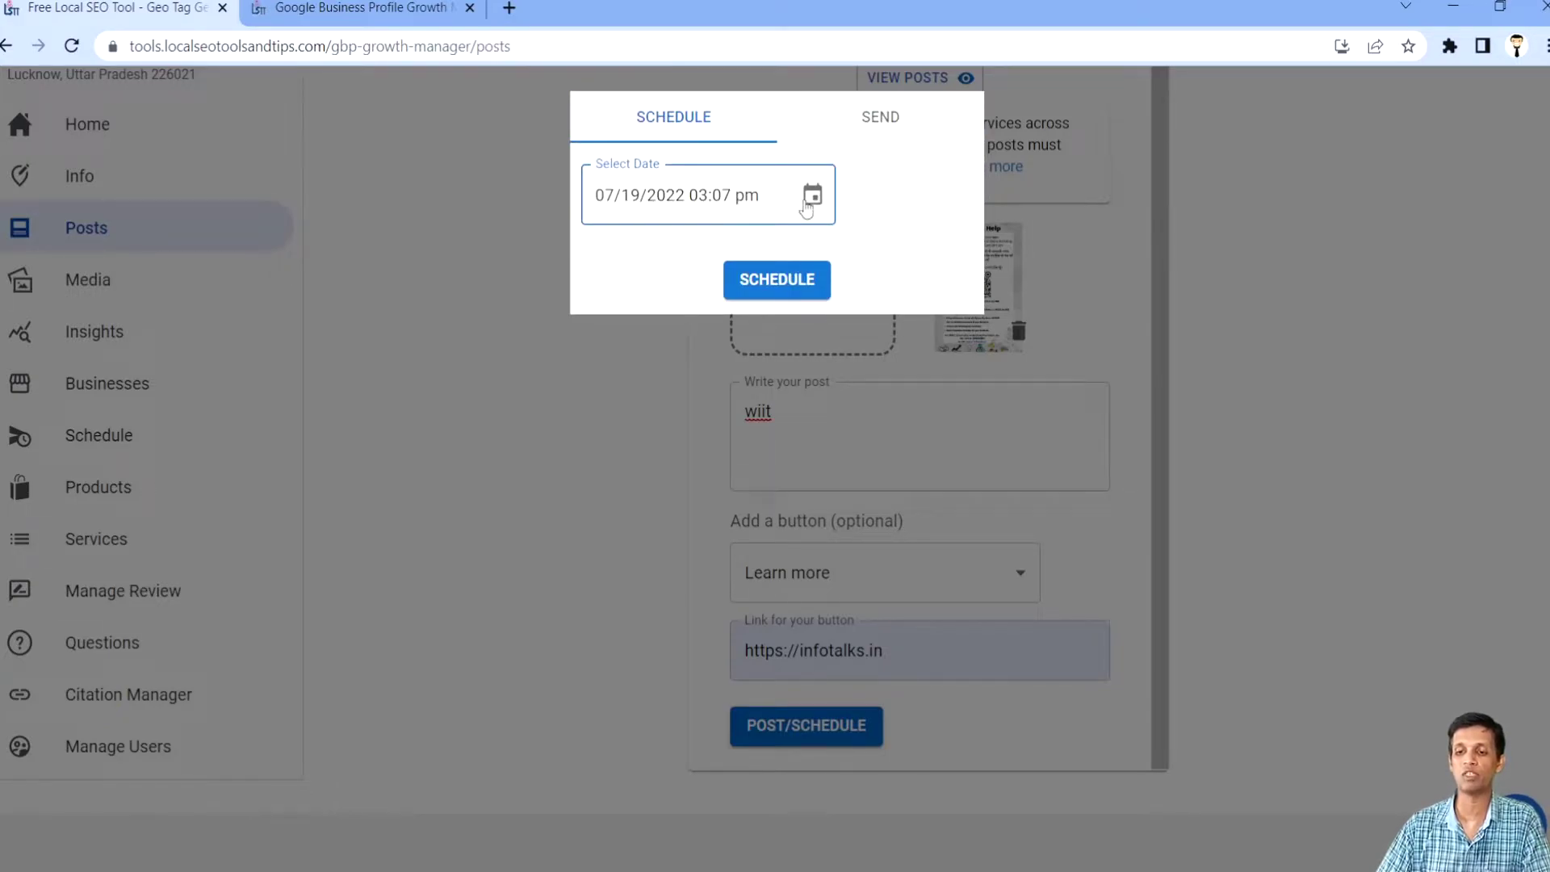
{"action": "left_click", "coordinate": [813, 195]}
{"action": "left_click", "coordinate": [723, 472]}
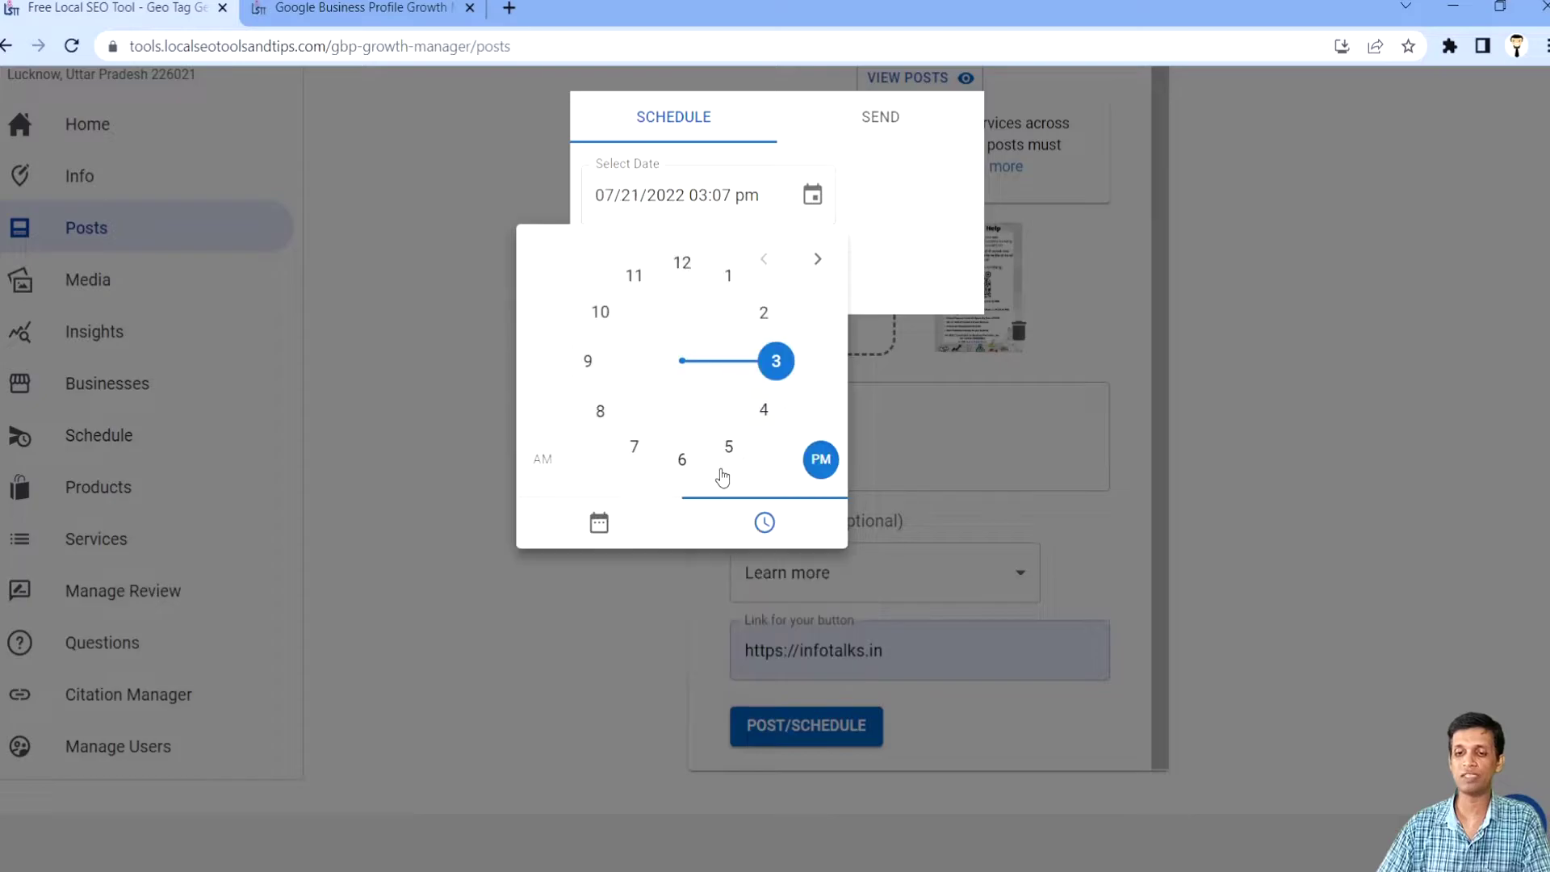
{"action": "left_click", "coordinate": [876, 256]}
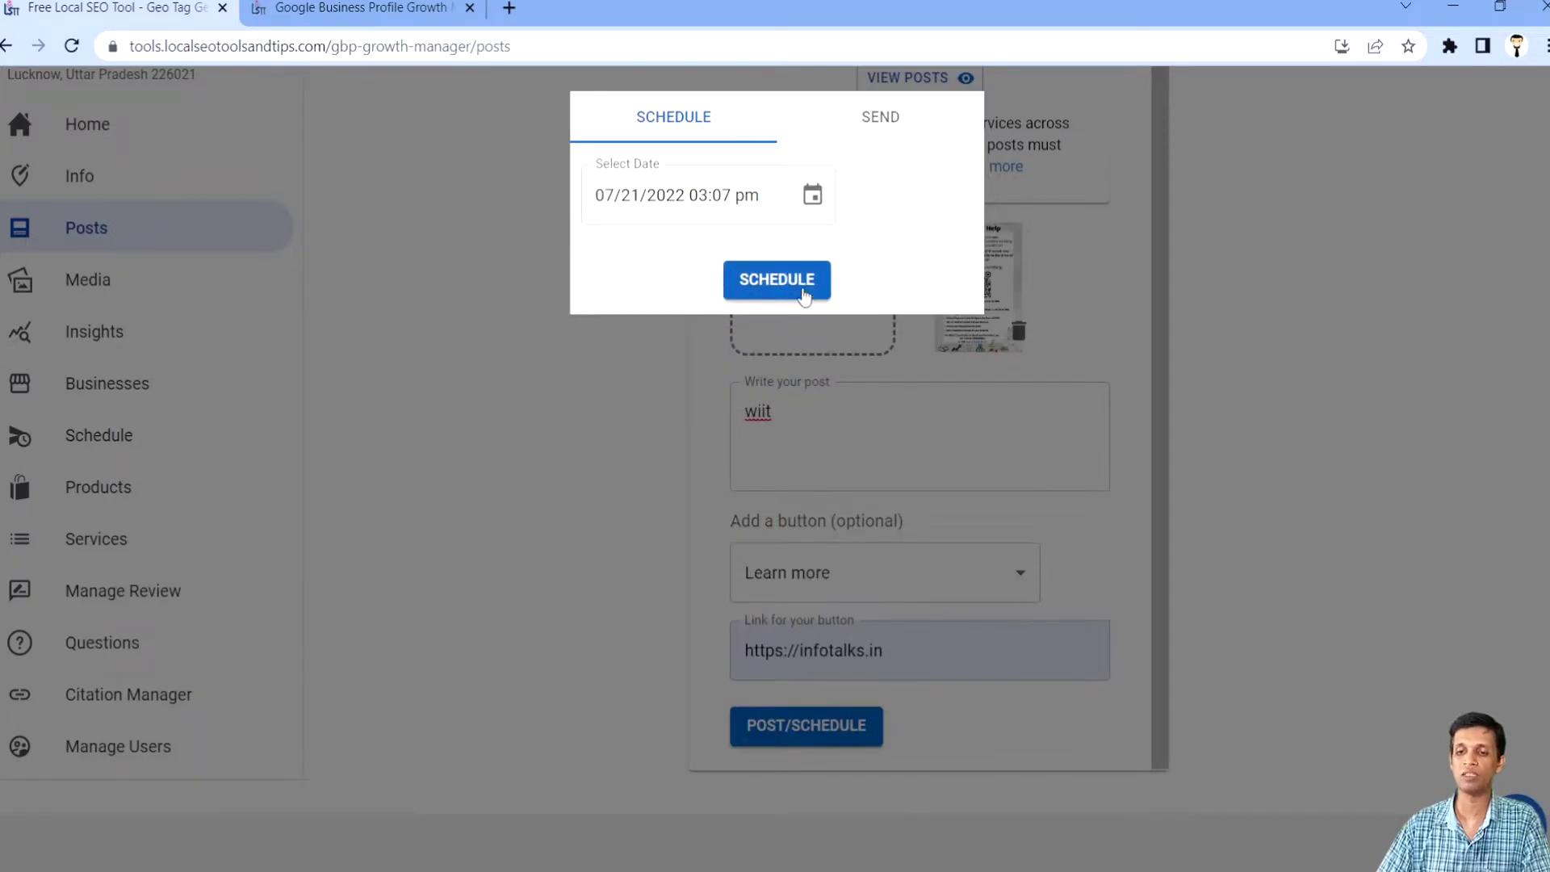
{"action": "left_click", "coordinate": [763, 282]}
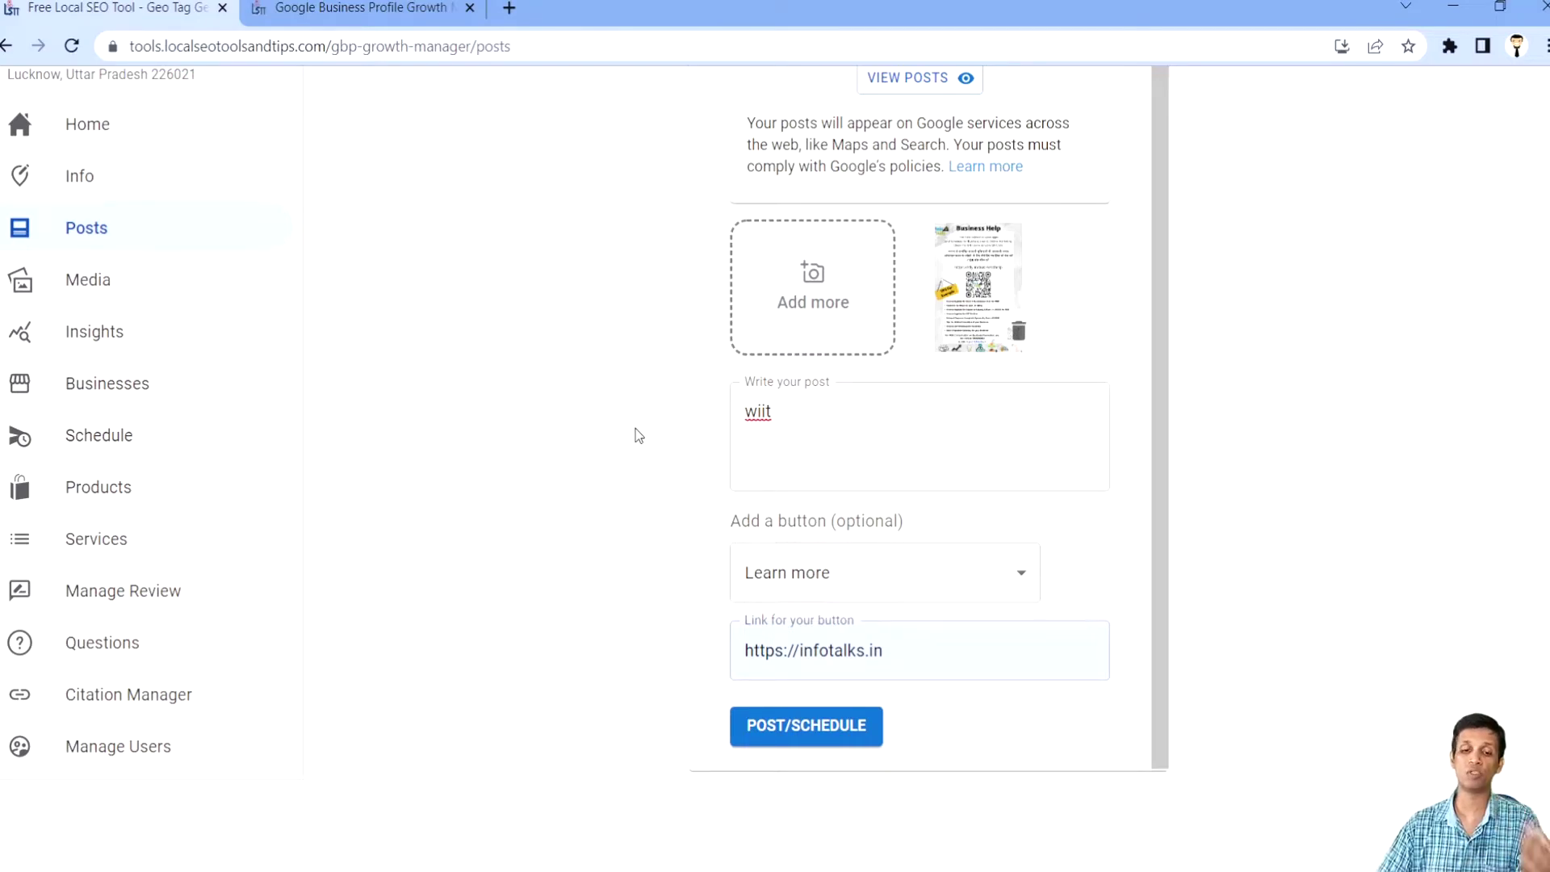
Step: Check the newly scheduled post's title in the scheduled list, then go to the Media page
{"action": "left_click", "coordinate": [114, 449]}
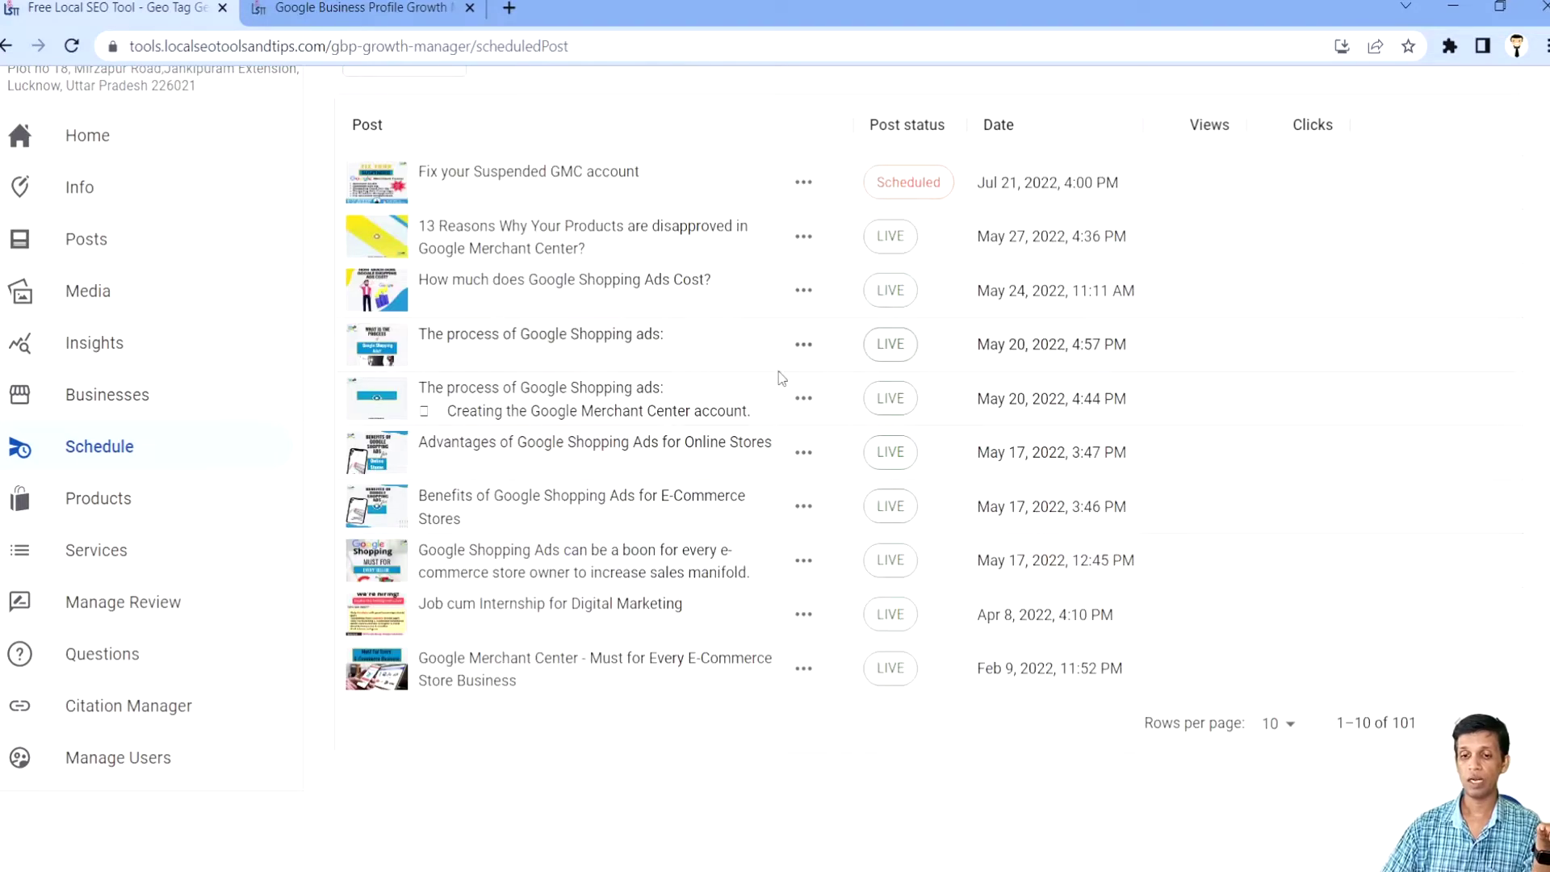
{"action": "scroll", "coordinate": [782, 378], "scroll_direction": "up", "scroll_amount": 2}
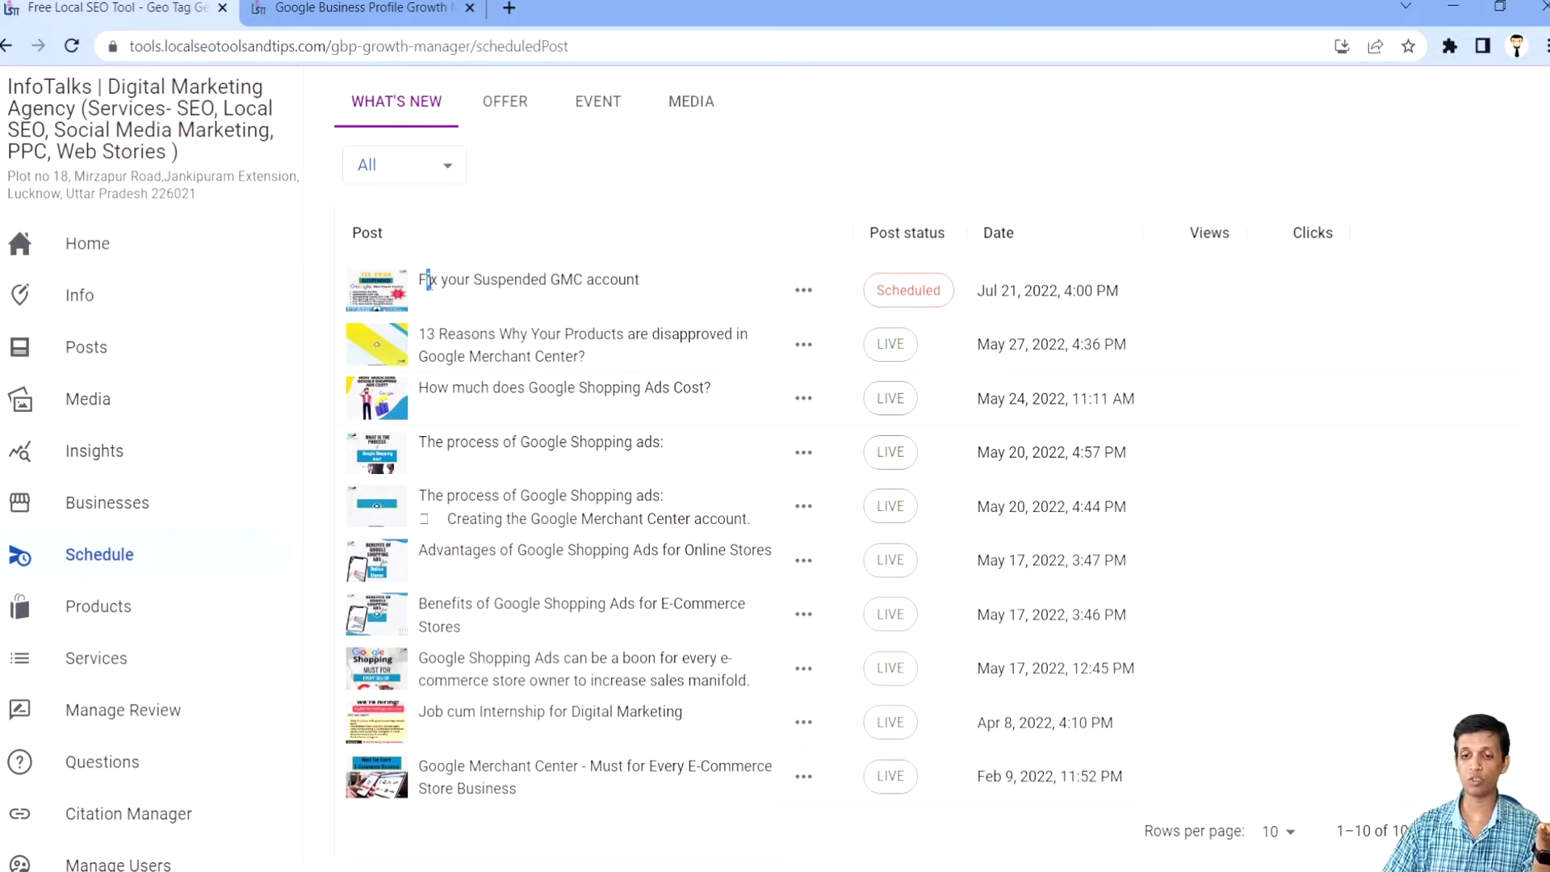
{"action": "left_click_drag", "start_coordinate": [429, 280], "coordinate": [727, 291]}
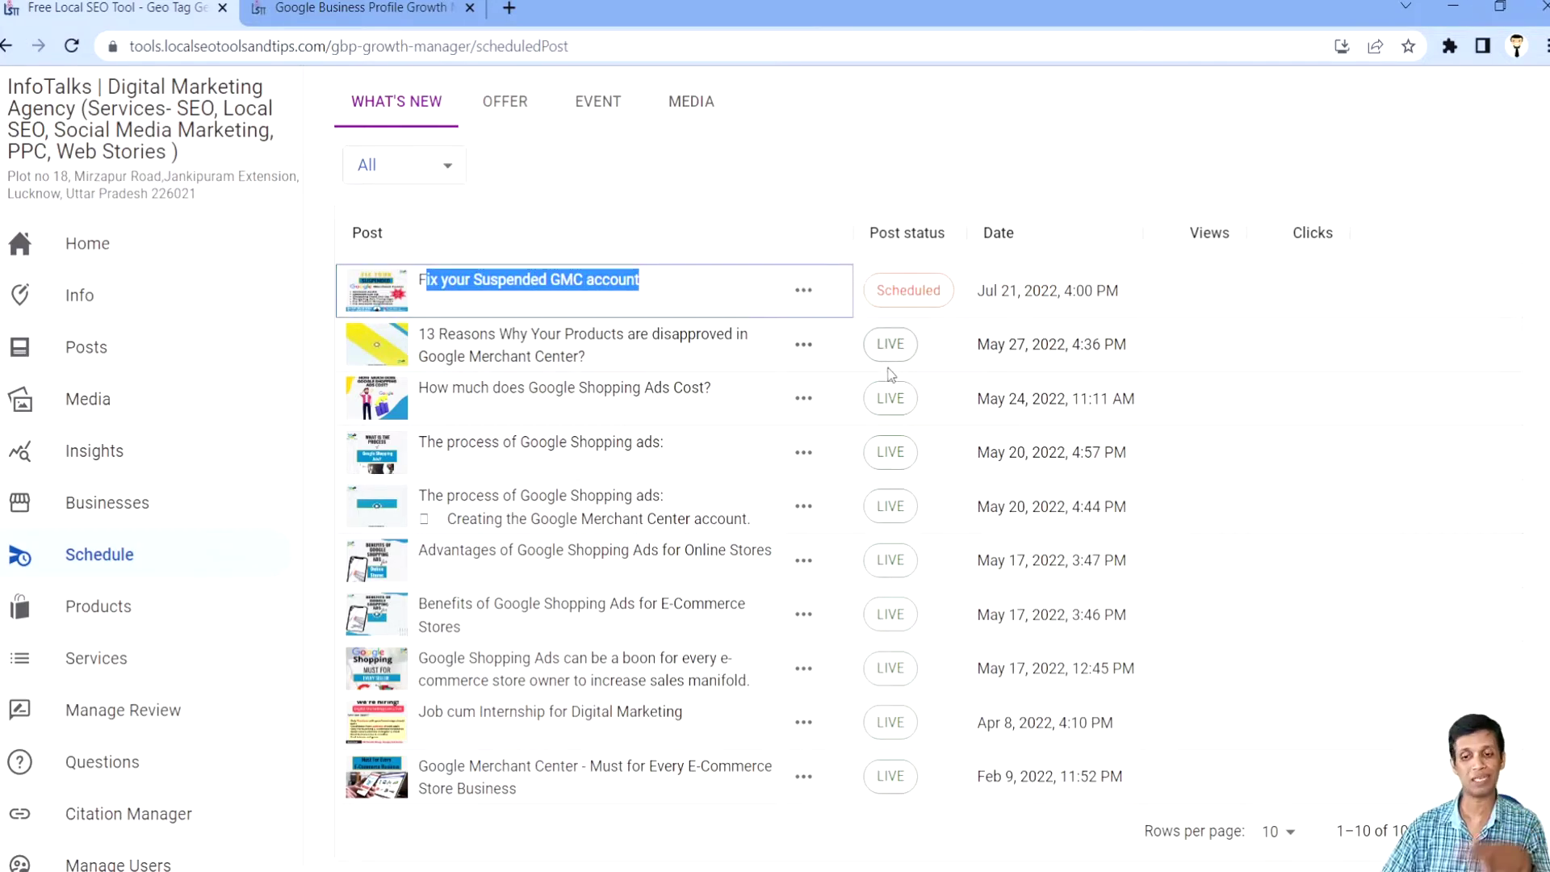
{"action": "left_click", "coordinate": [89, 400]}
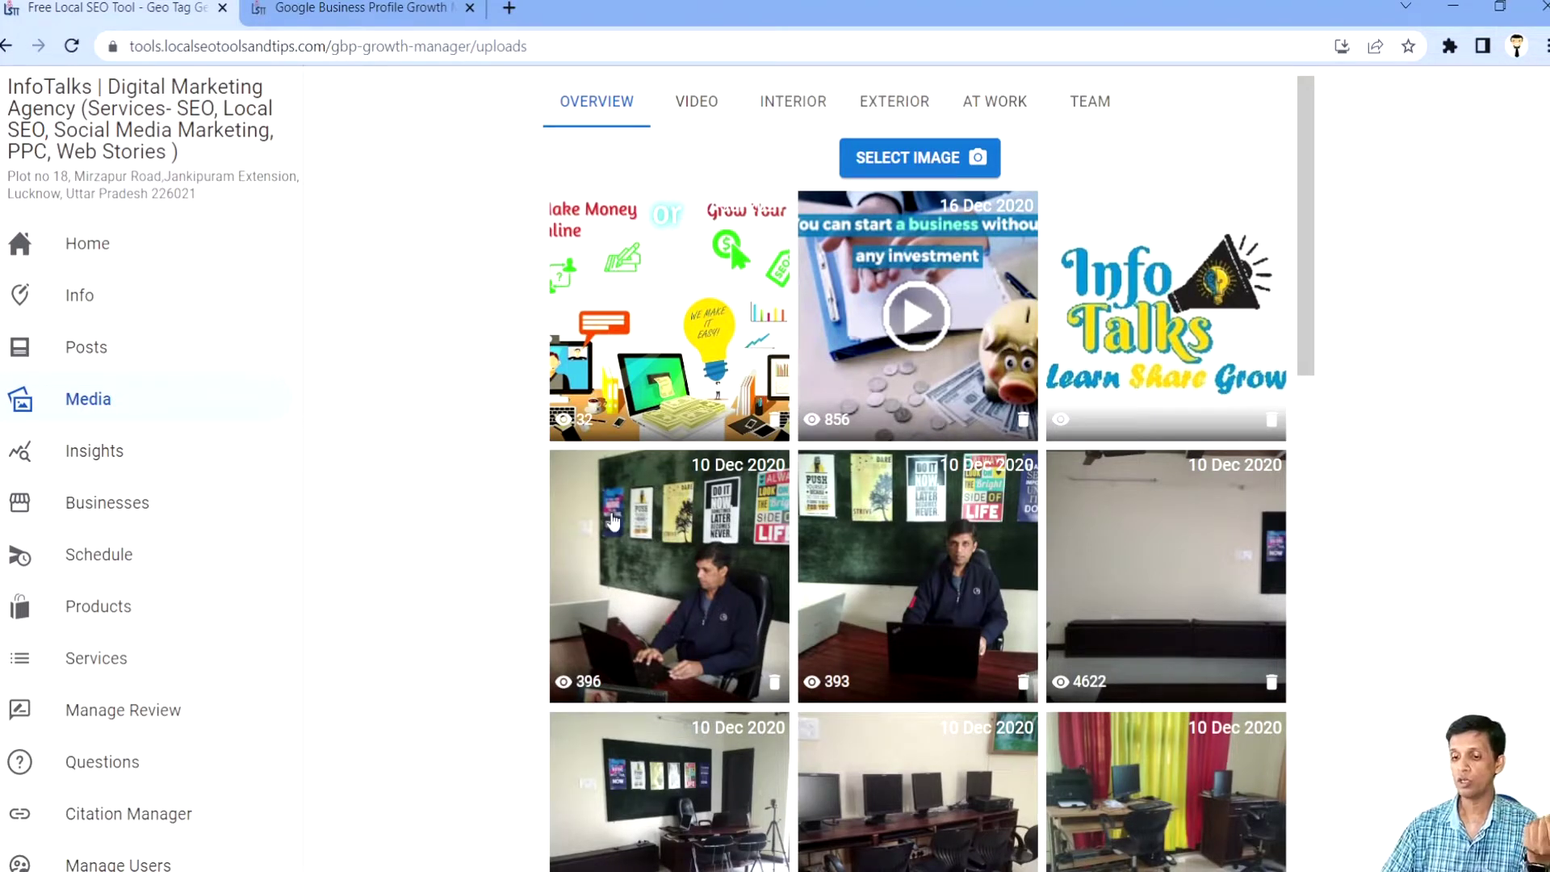
Step: Review the Send and Schedule options for the staged logo image, then close them unscheduled
{"action": "scroll", "coordinate": [763, 521], "scroll_direction": "up", "scroll_amount": 1}
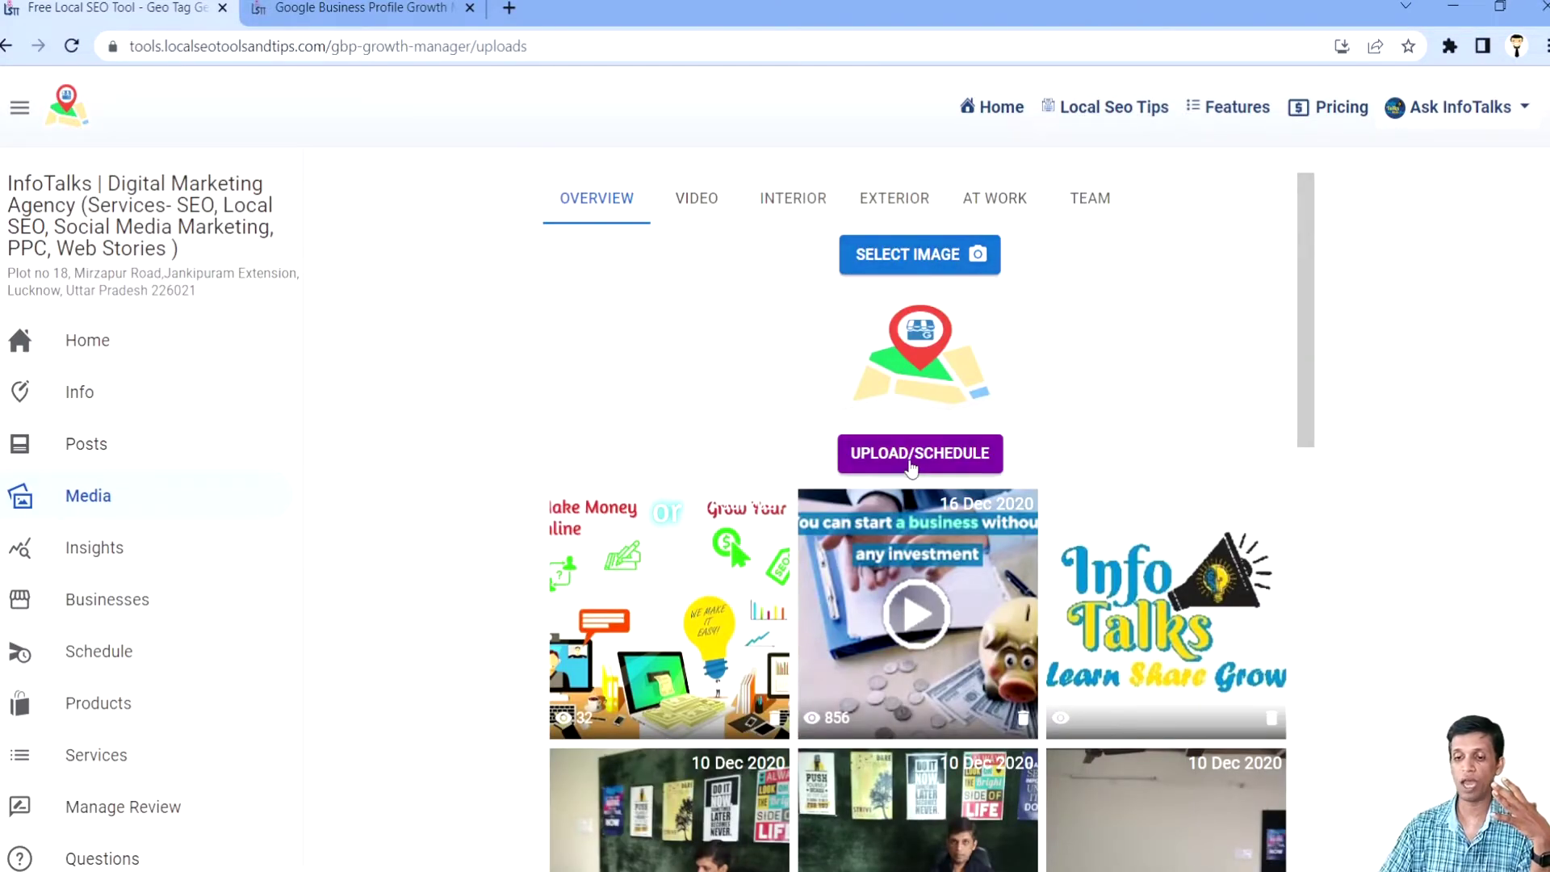
{"action": "left_click", "coordinate": [884, 444]}
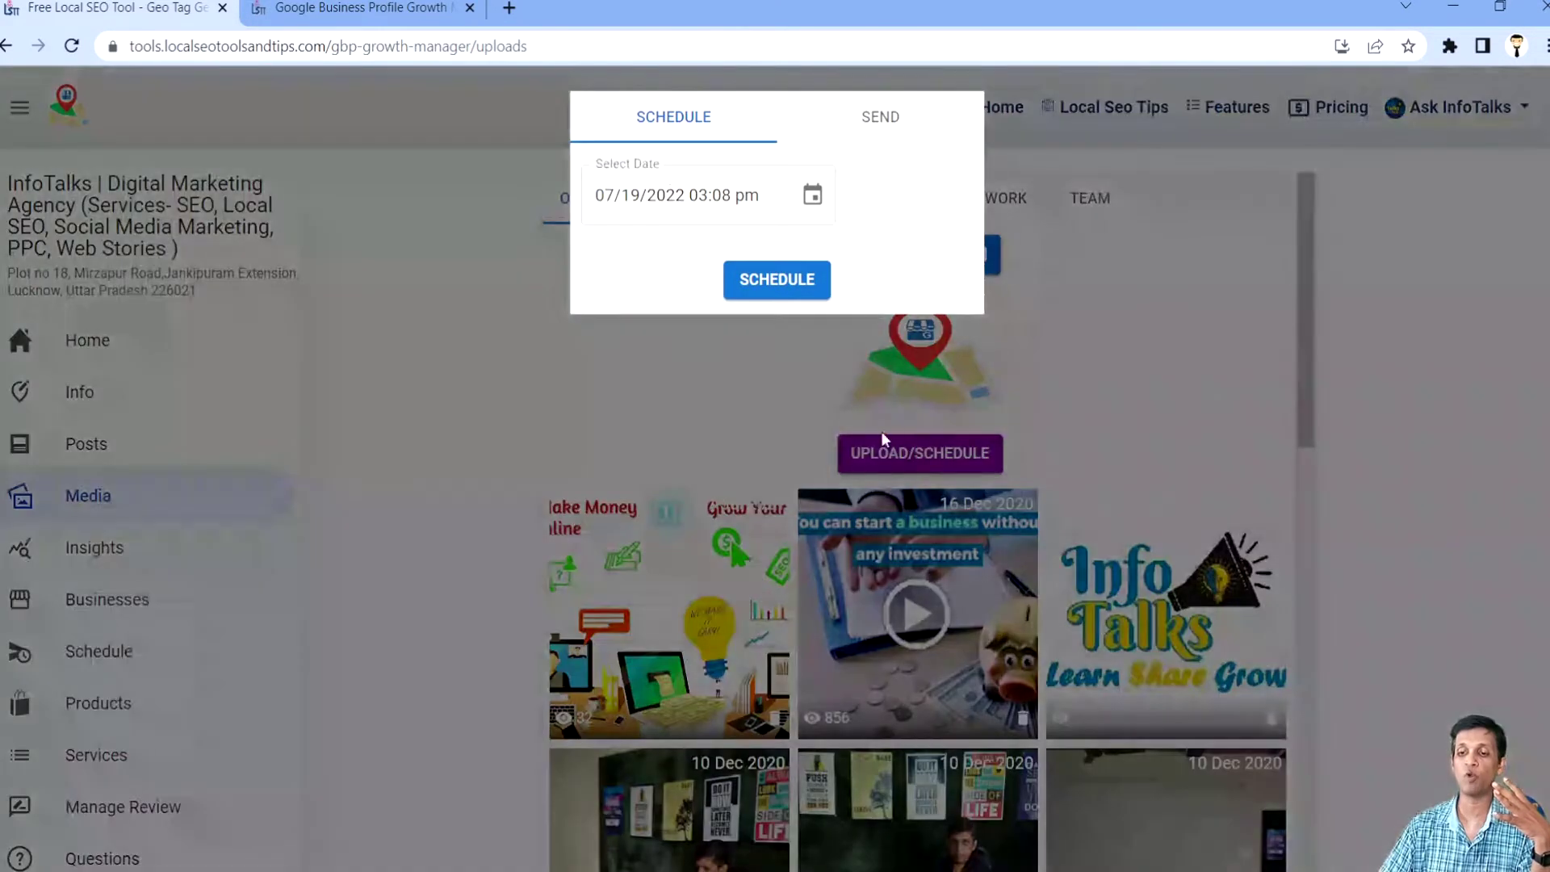
{"action": "left_click", "coordinate": [670, 197]}
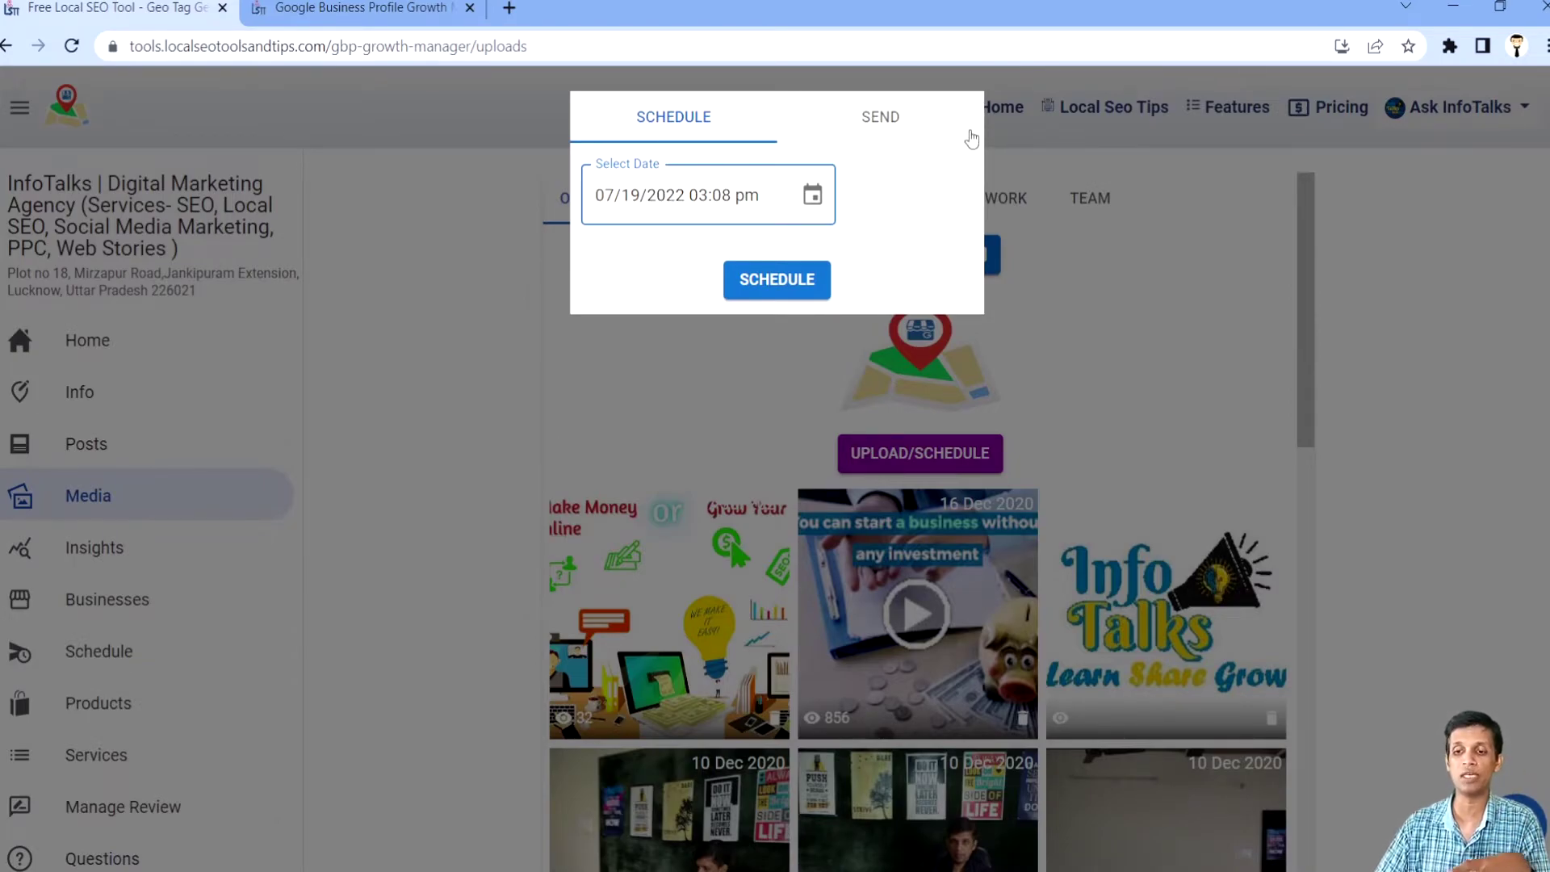
{"action": "left_click", "coordinate": [881, 115]}
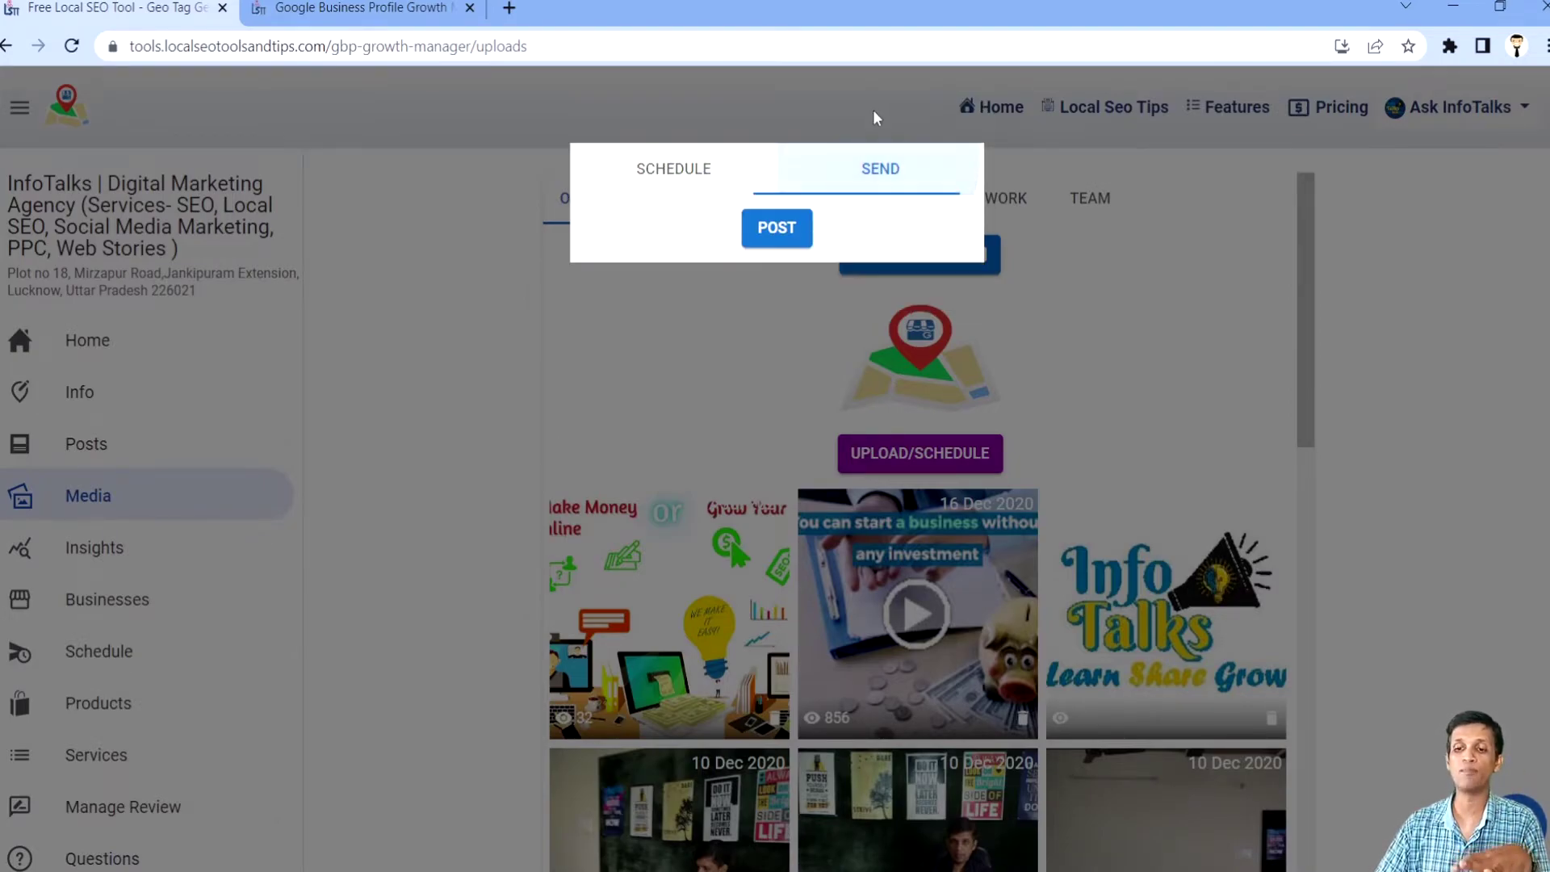
{"action": "left_click", "coordinate": [678, 172]}
{"action": "left_click", "coordinate": [443, 347]}
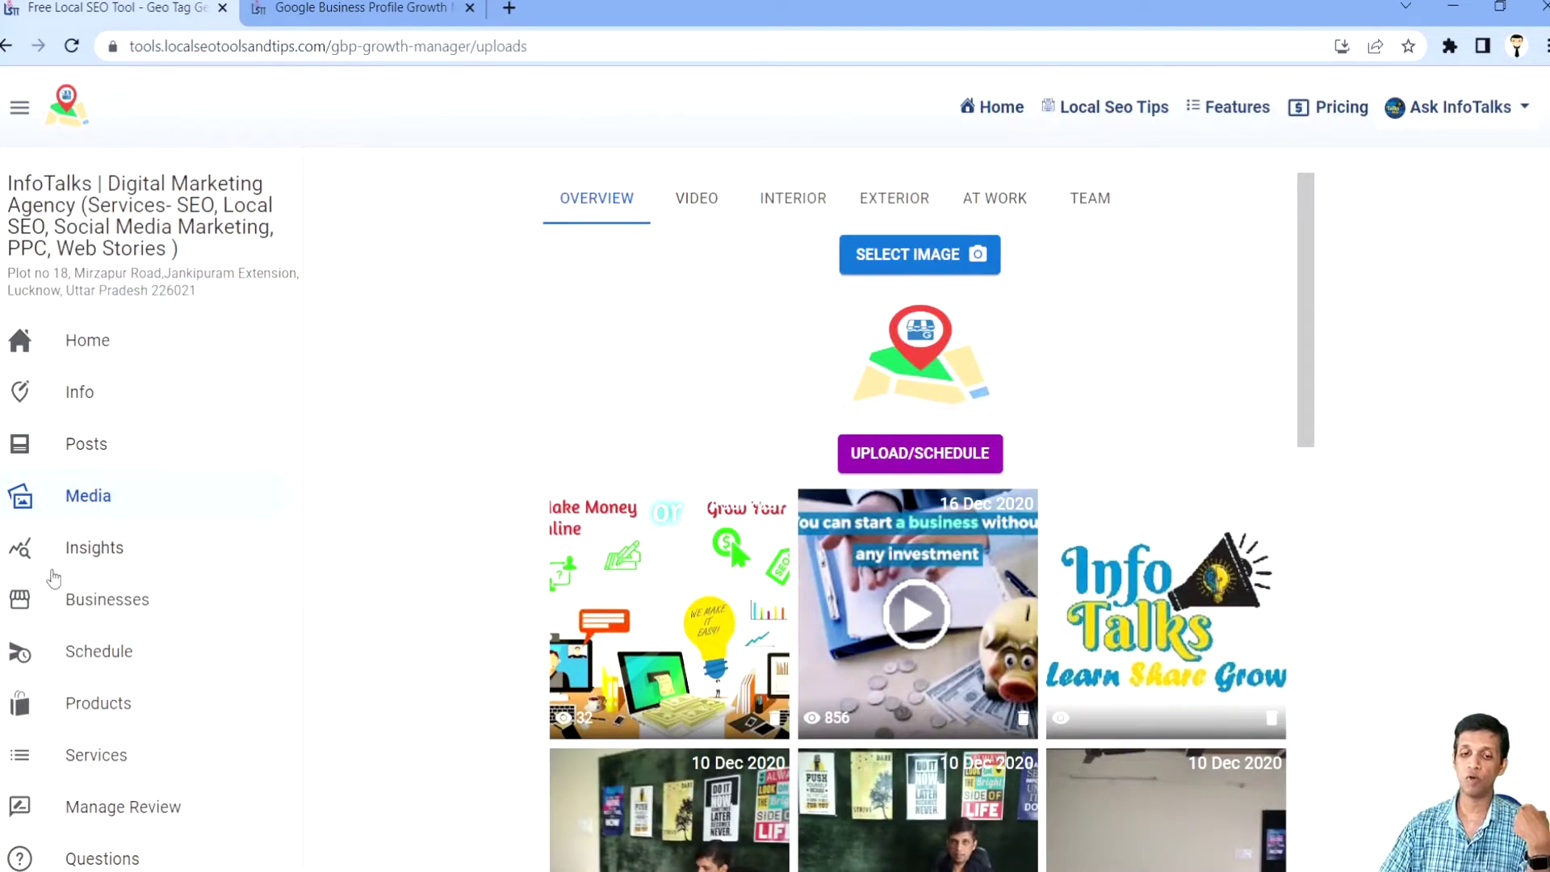
Step: Check the scheduled image under Schedule's Media tab, set for Jul 21, 2022, 4:02 PM
{"action": "left_click", "coordinate": [102, 667]}
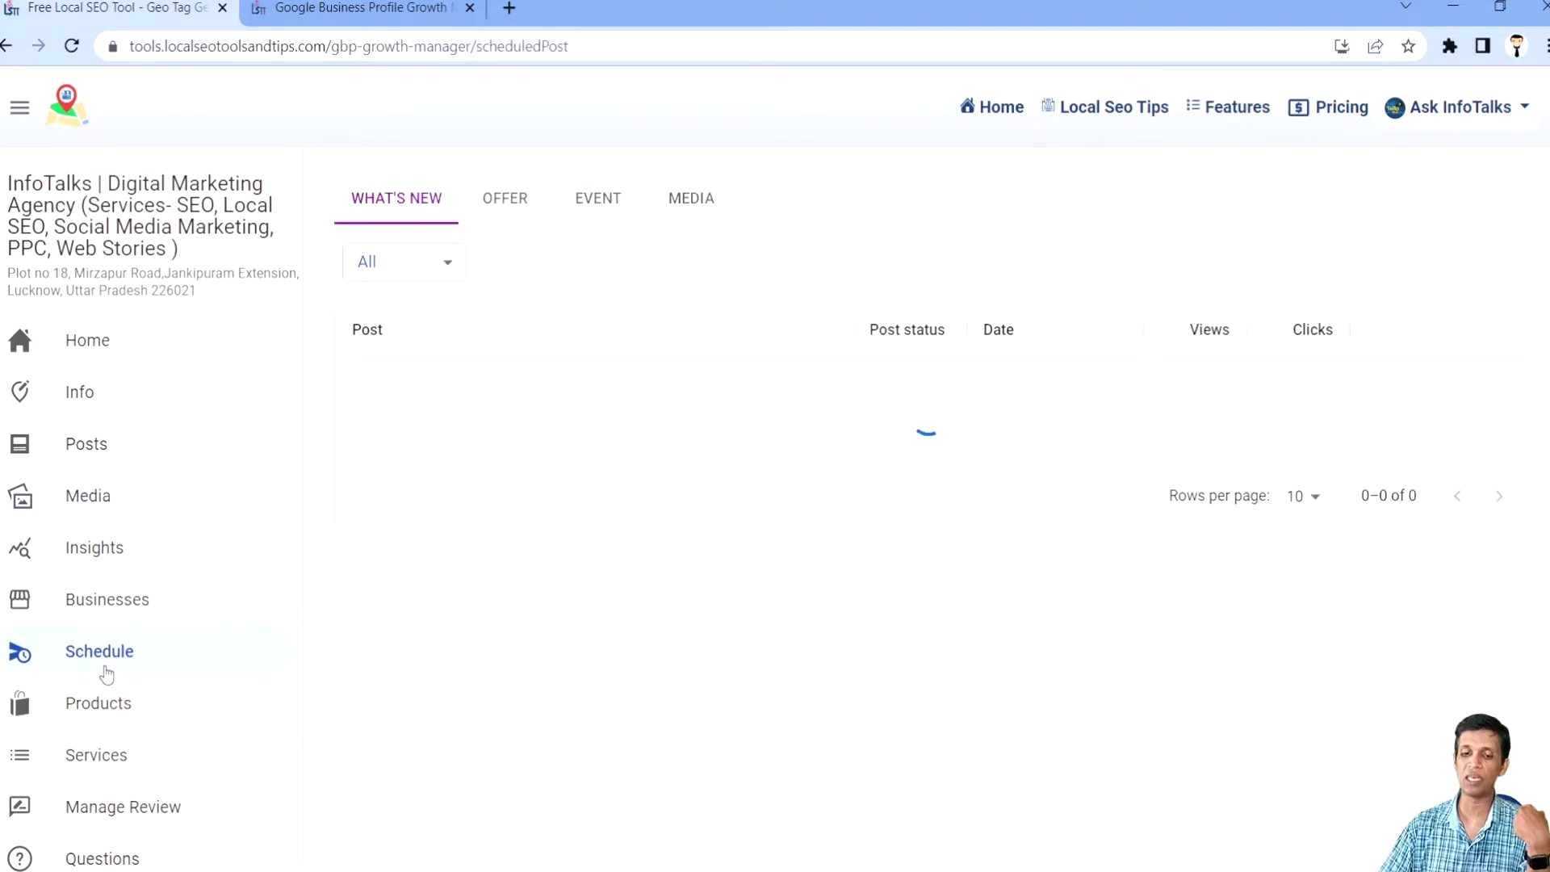
{"action": "left_click", "coordinate": [692, 200]}
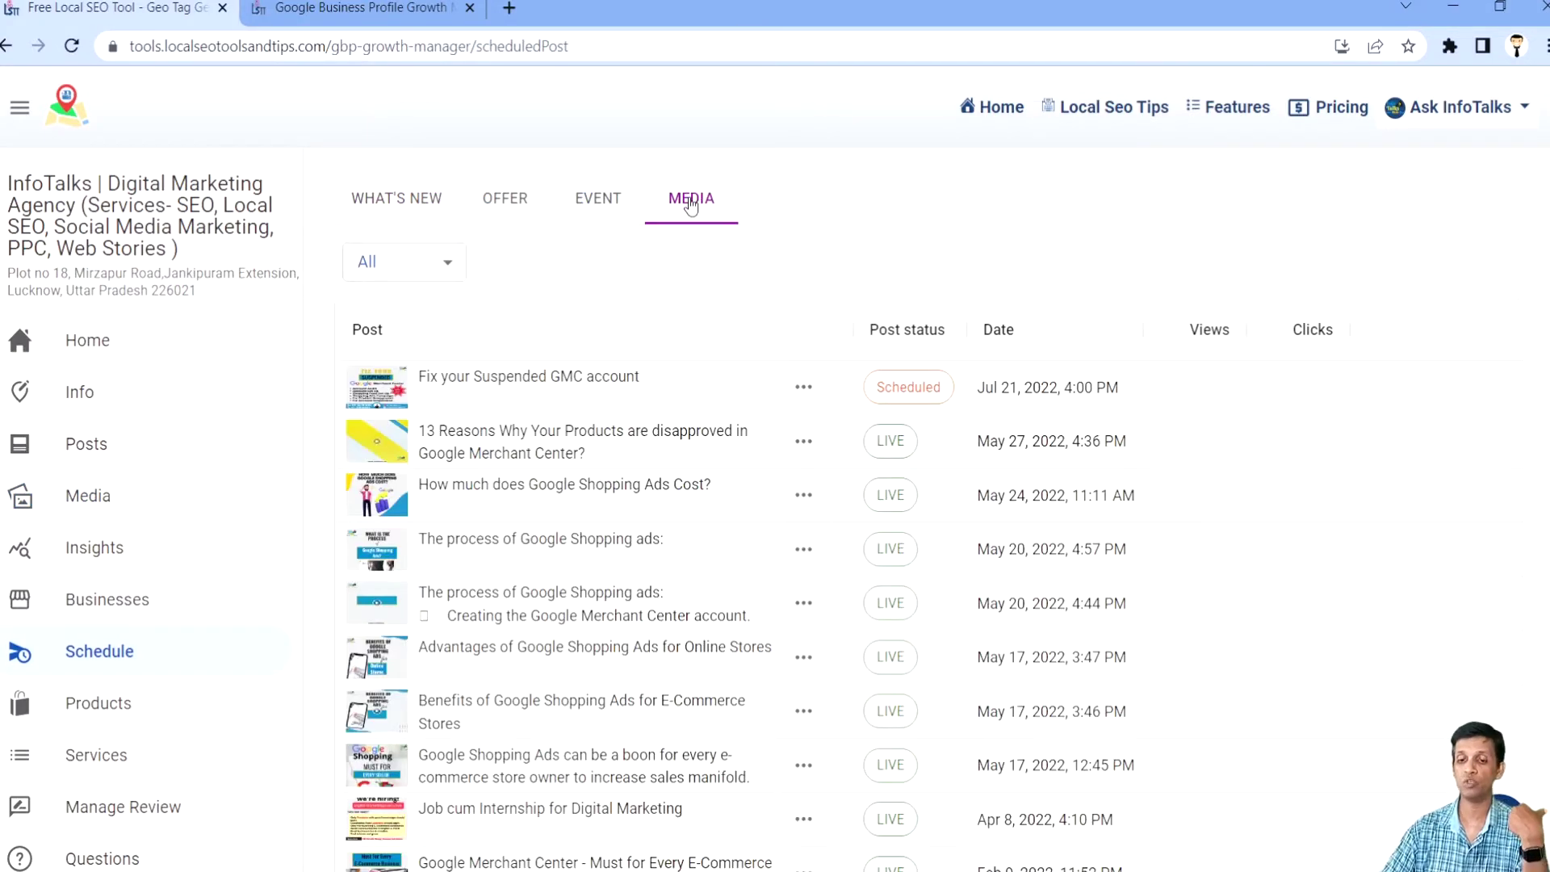
{"action": "left_click", "coordinate": [691, 205]}
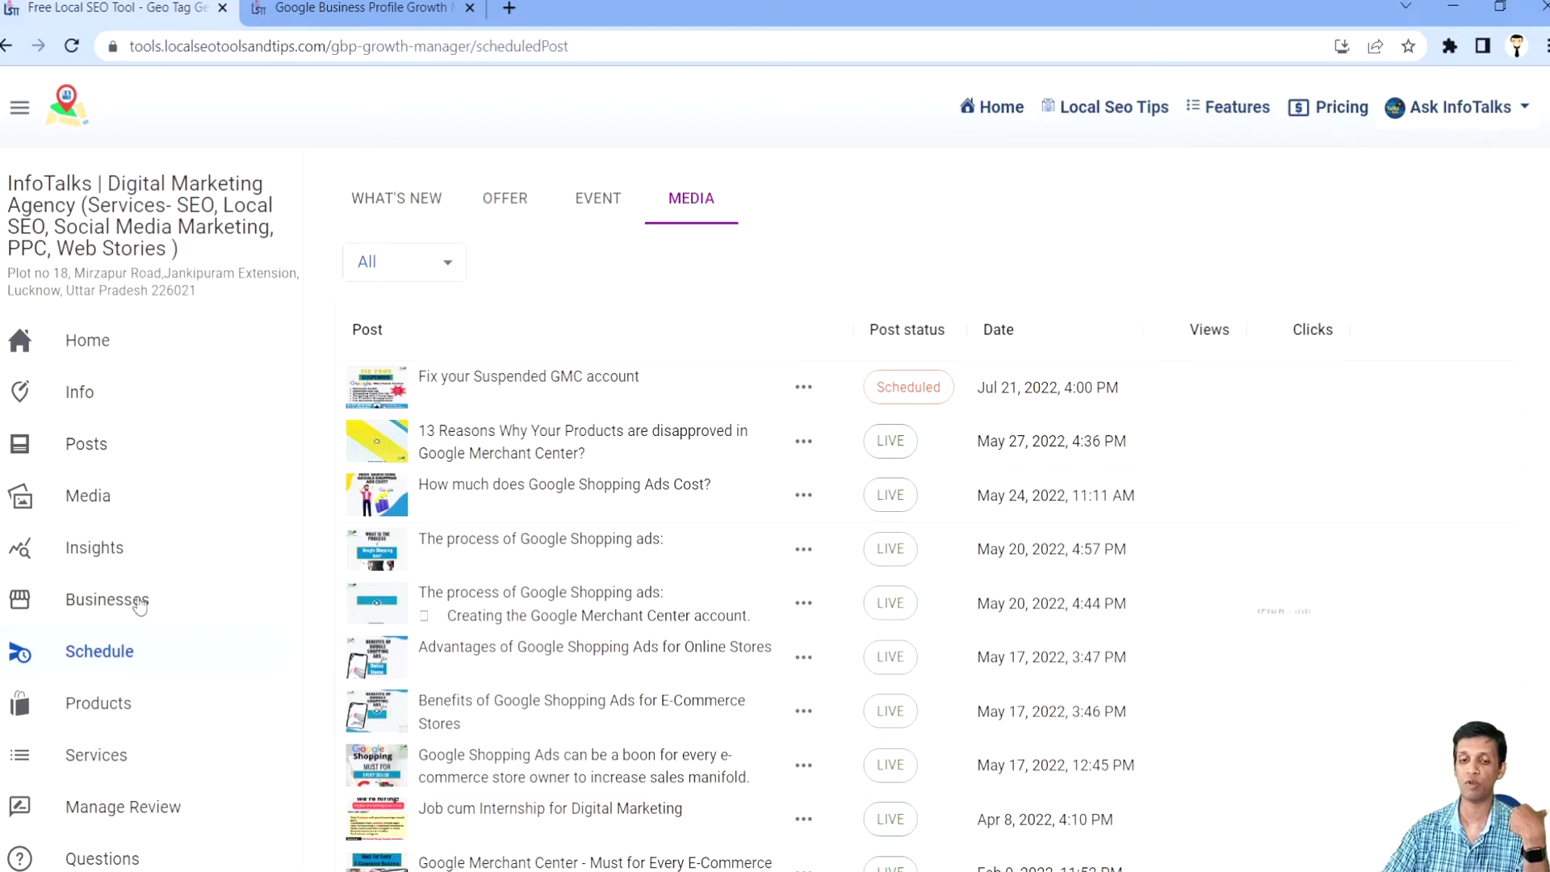
{"action": "left_click", "coordinate": [802, 392]}
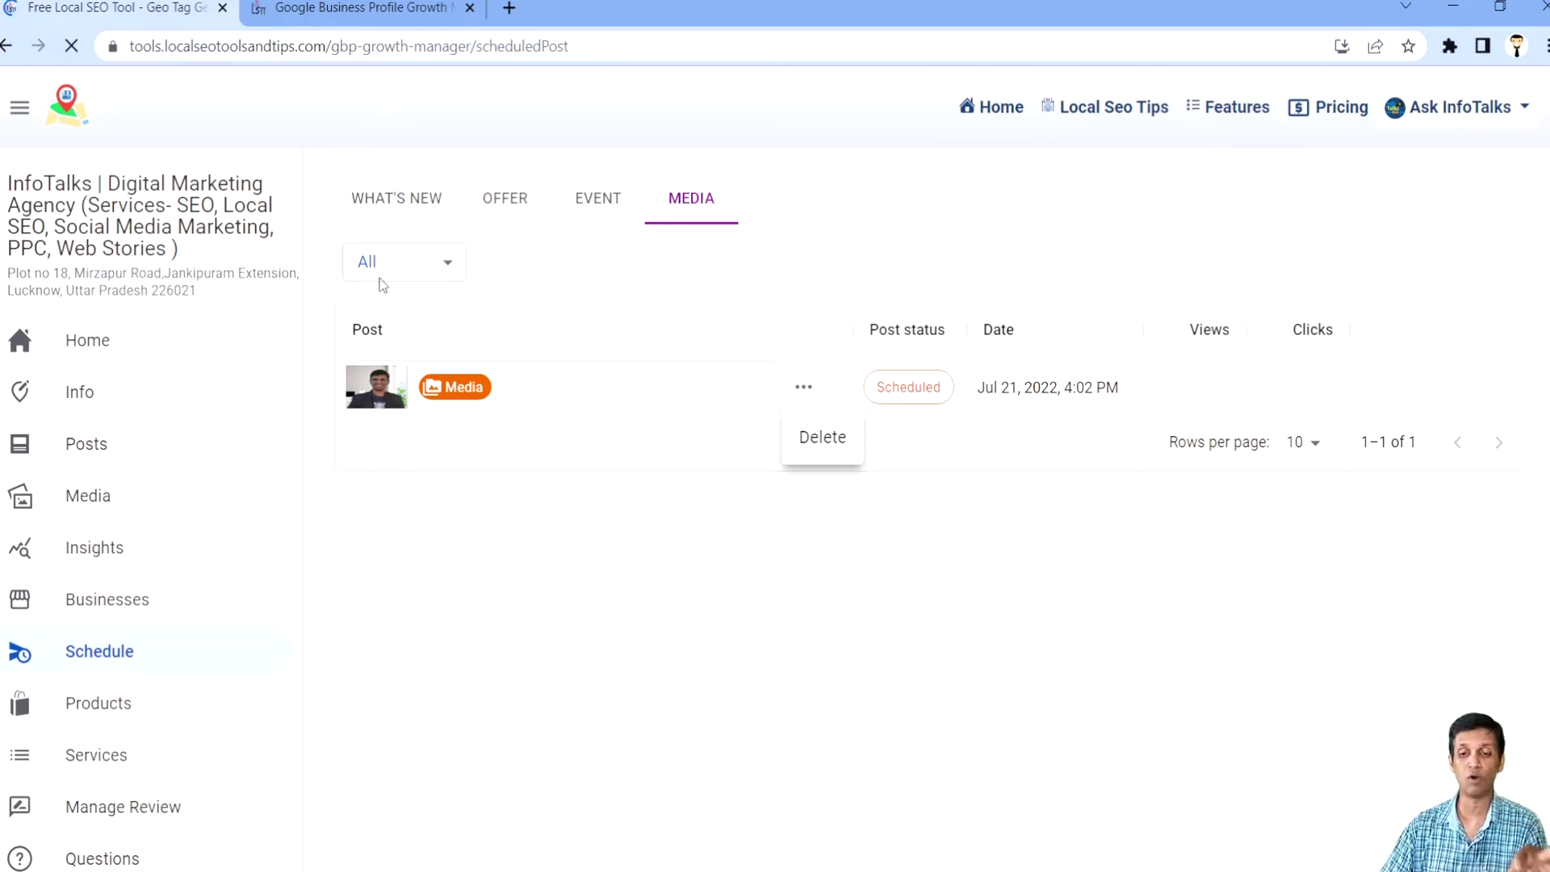
Step: Switch the Schedule view back to the What's New posts list
{"action": "left_click", "coordinate": [406, 202]}
{"action": "left_click", "coordinate": [406, 202]}
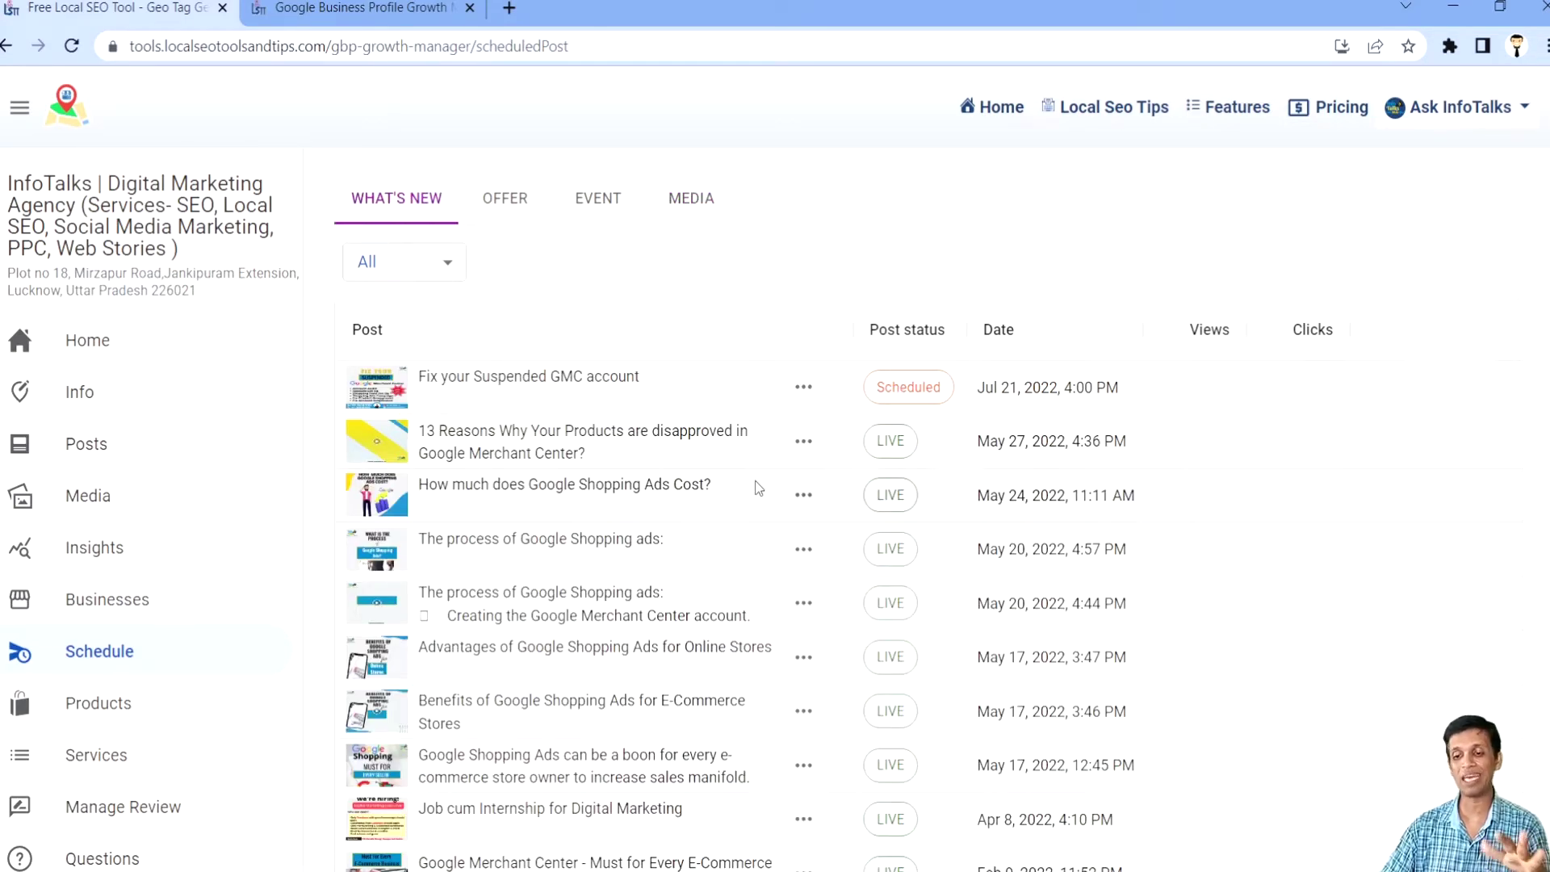
{"action": "mouse_move", "coordinate": [756, 481]}
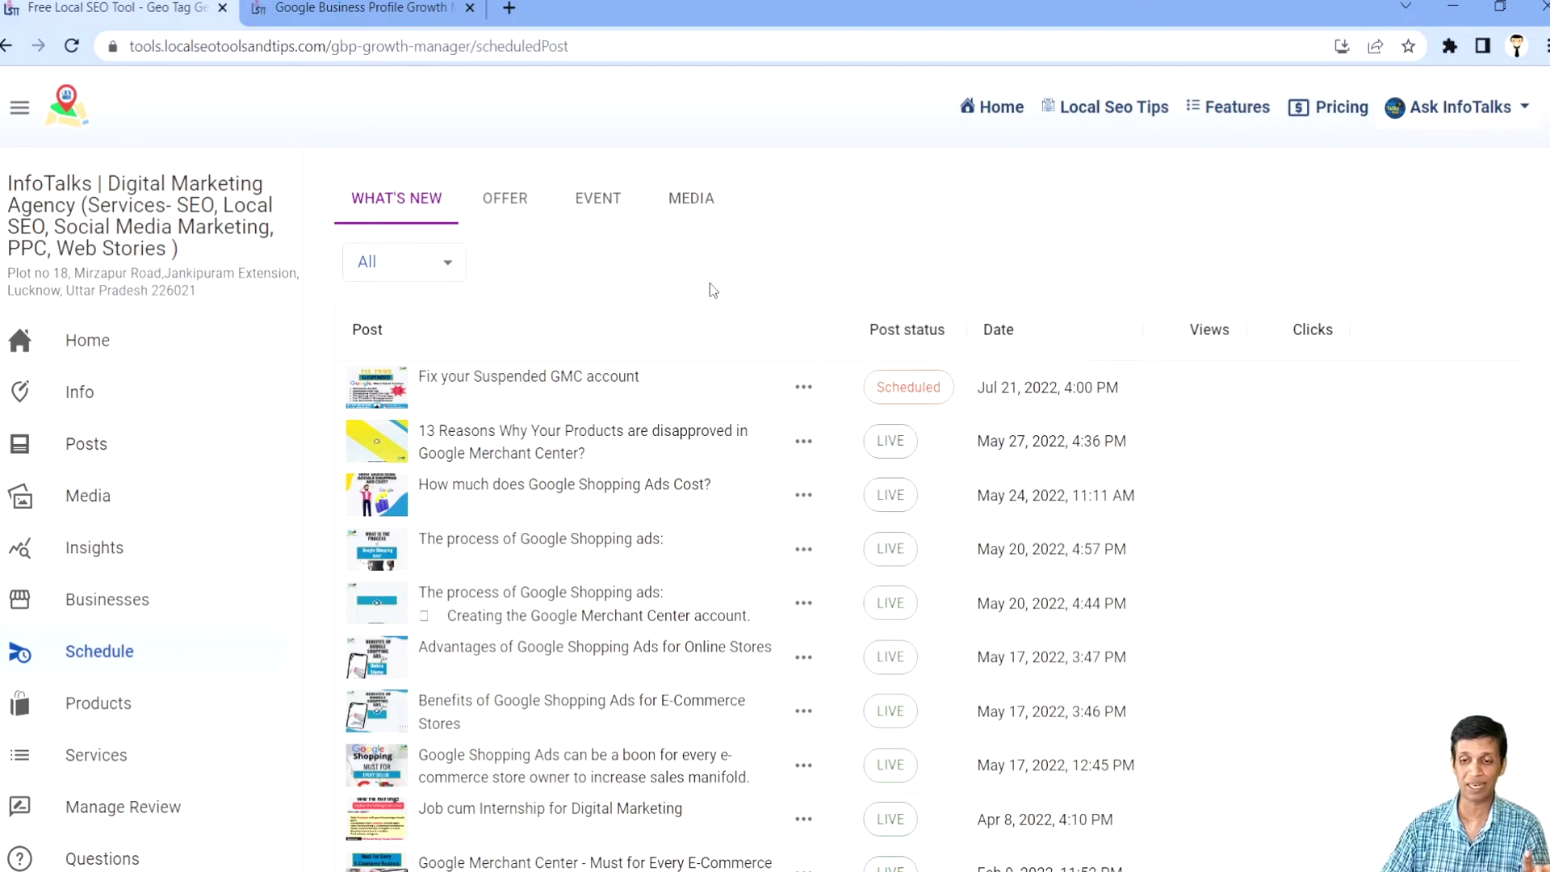
{"action": "left_click", "coordinate": [796, 391]}
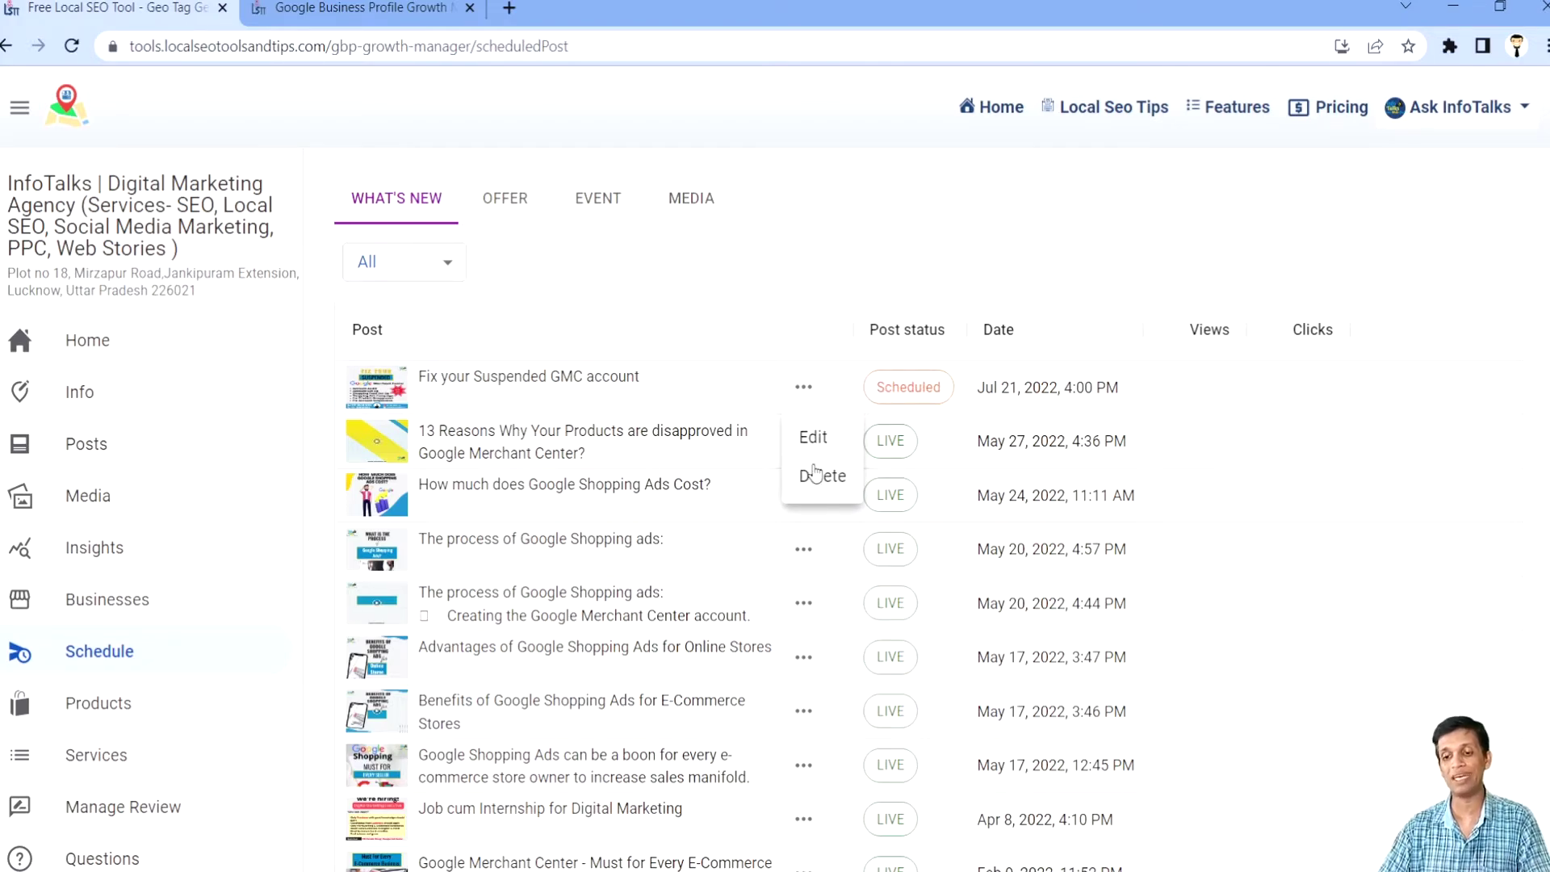
{"action": "left_click", "coordinate": [753, 317]}
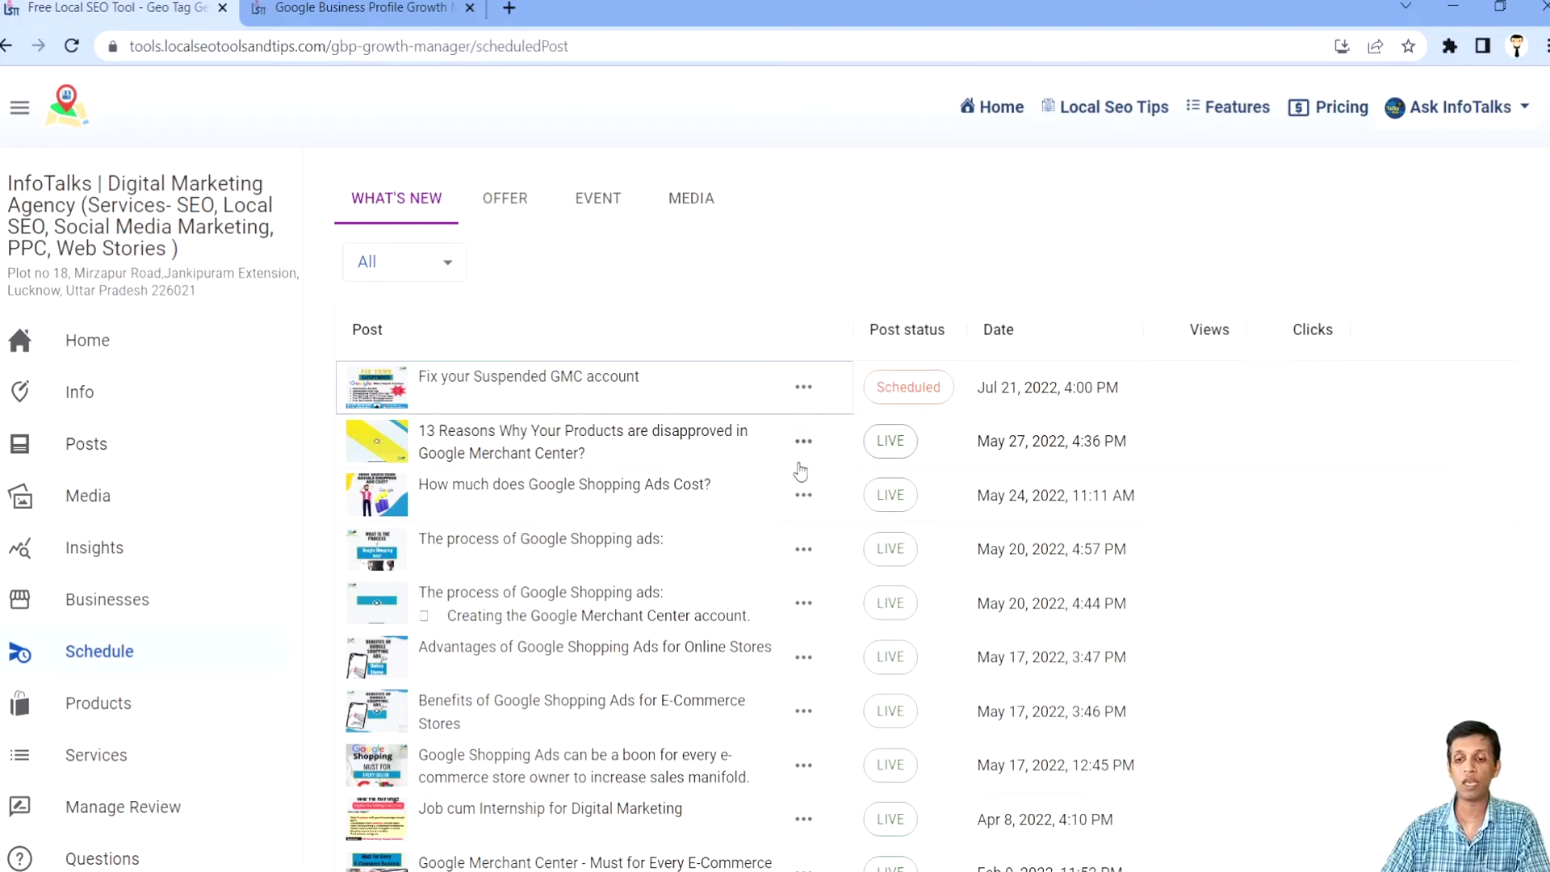
{"action": "left_click", "coordinate": [803, 441]}
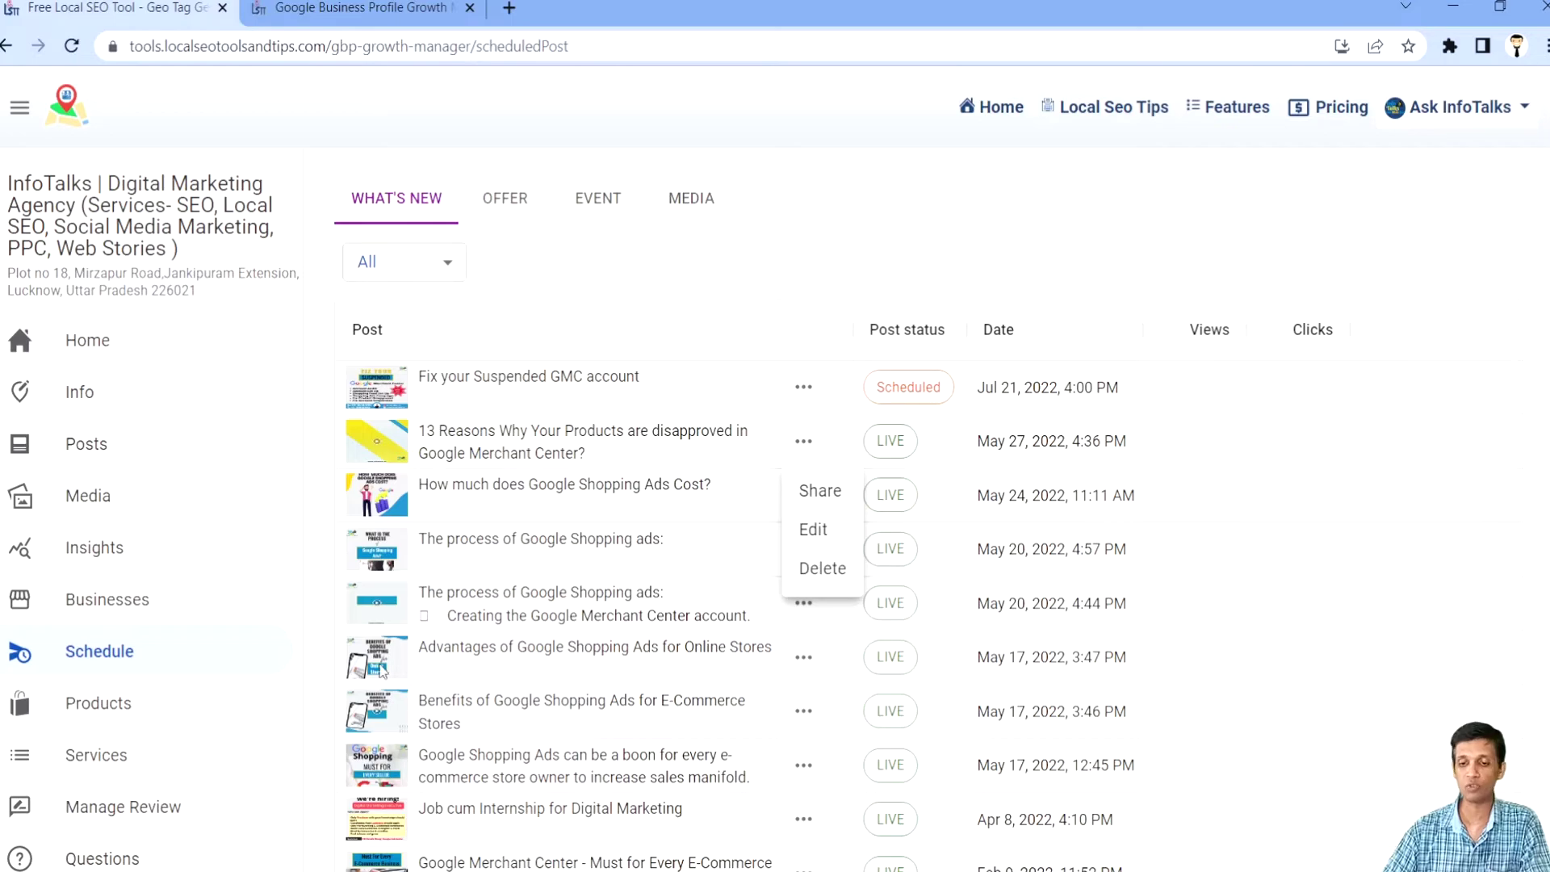
{"action": "left_click", "coordinate": [1215, 394]}
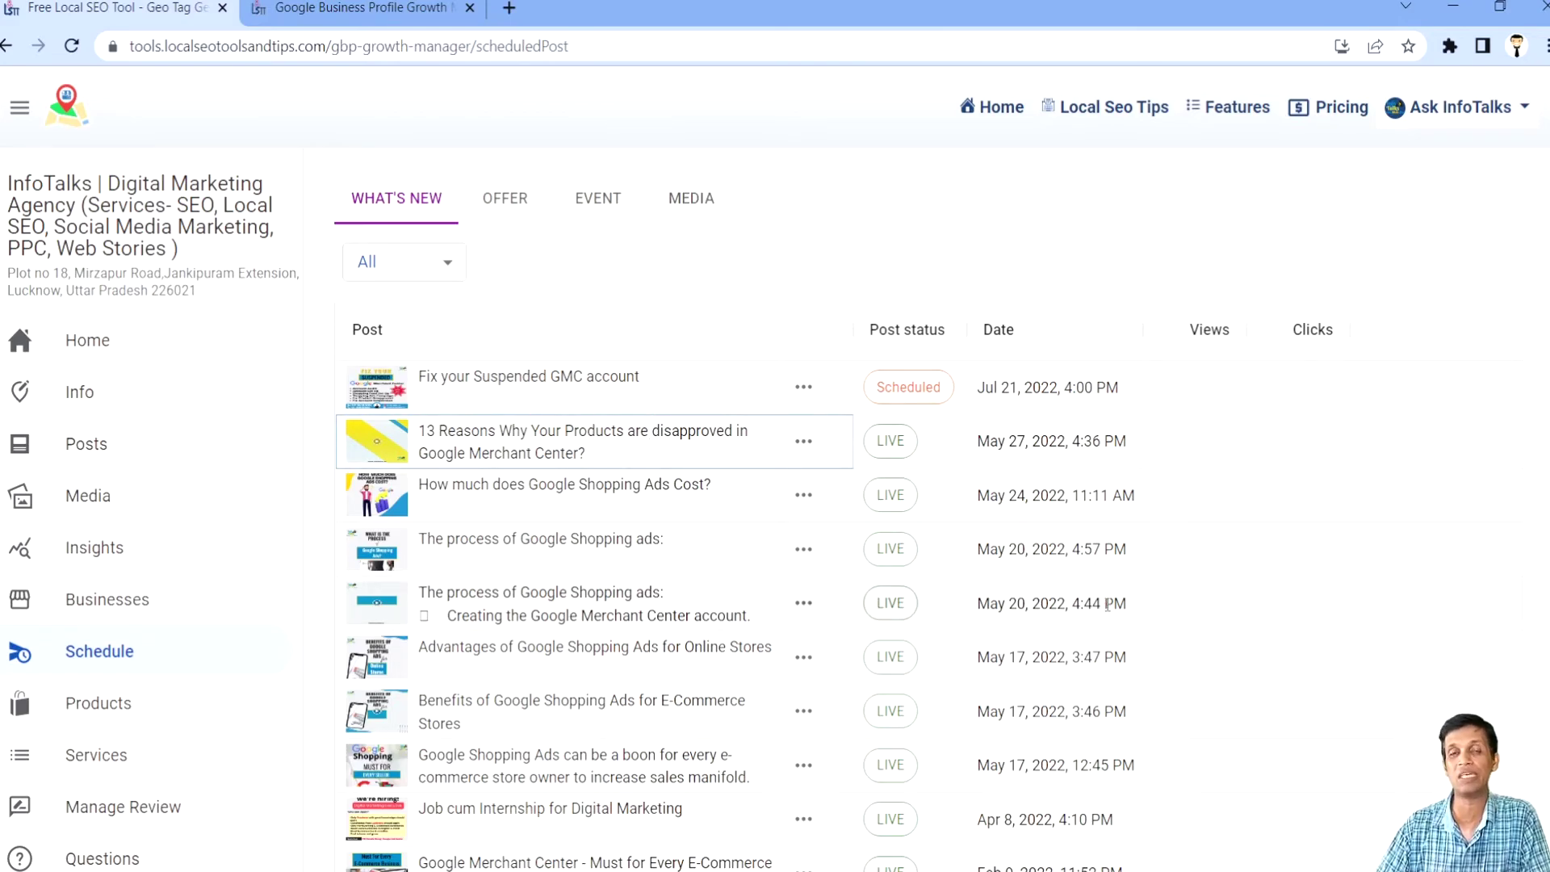
Step: Filter the What's New schedule to Scheduled, leaving only 'Fix your Suspended GMC account'
{"action": "left_click", "coordinate": [424, 275]}
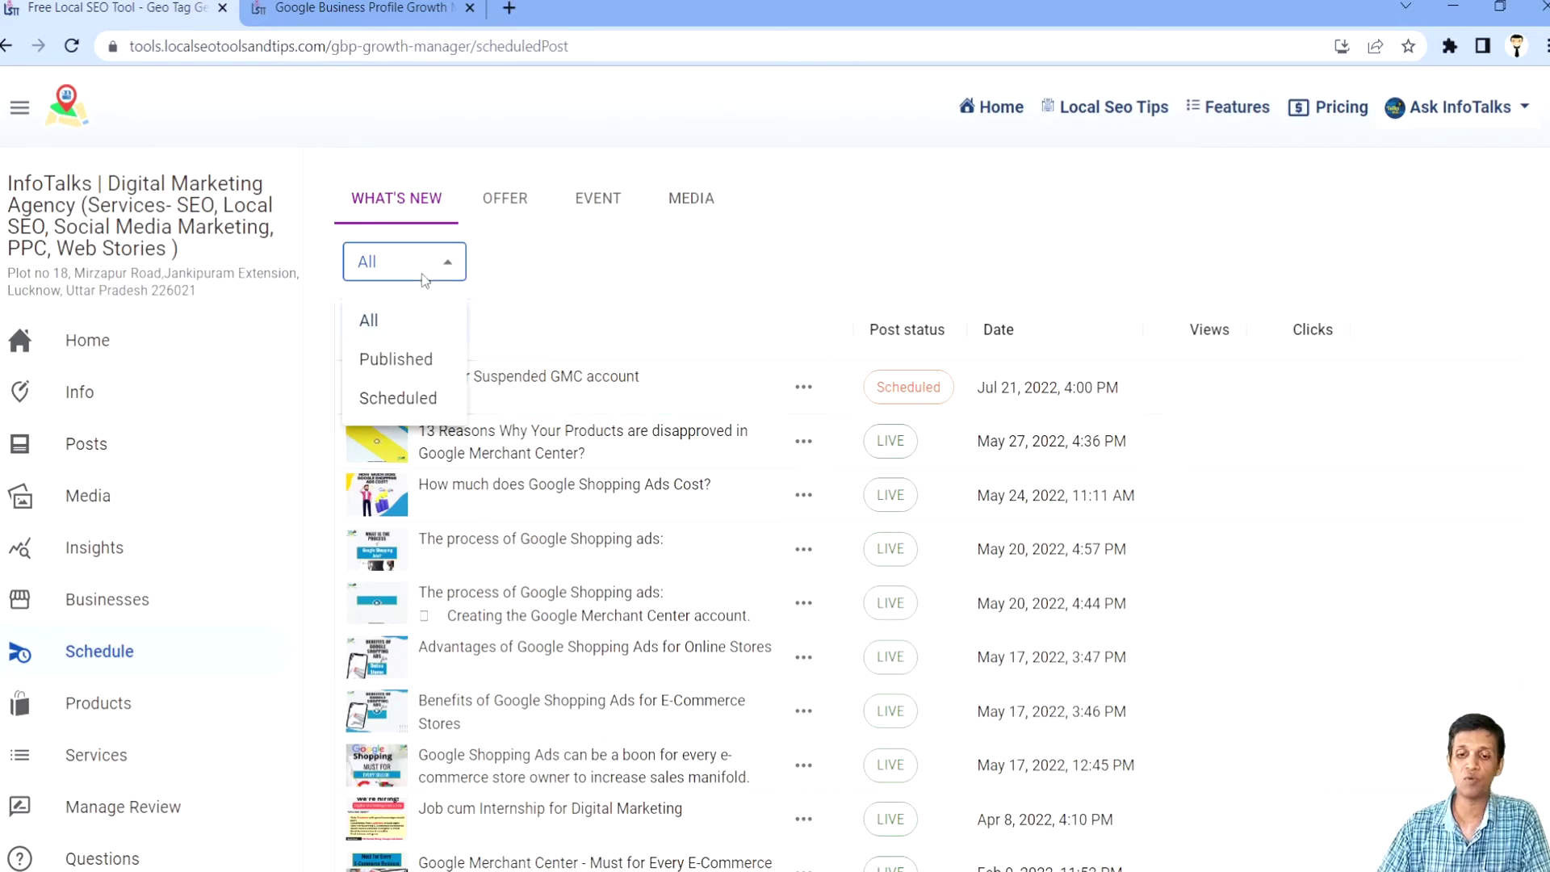
{"action": "left_click", "coordinate": [392, 400]}
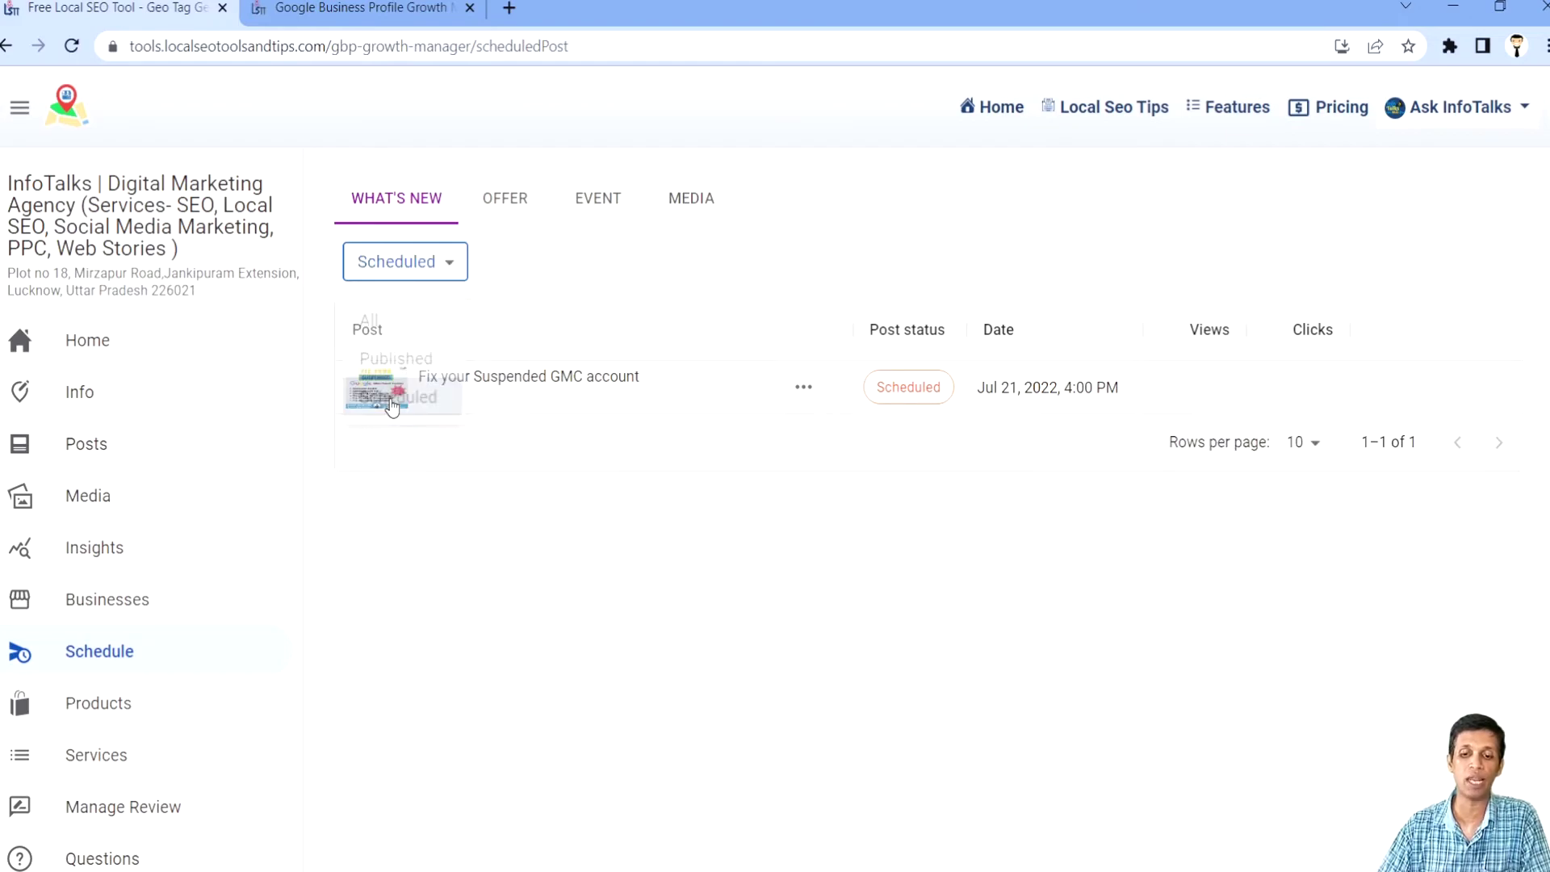